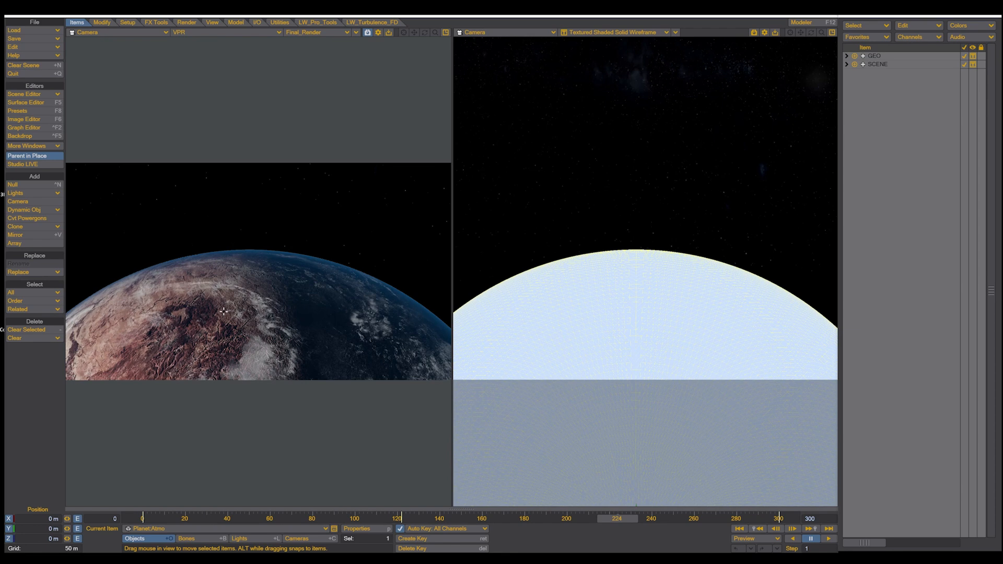
Step: Expand the GEO group and open the Planet surface's node graph from the Surface Editor
{"action": "left_click", "coordinate": [847, 56]}
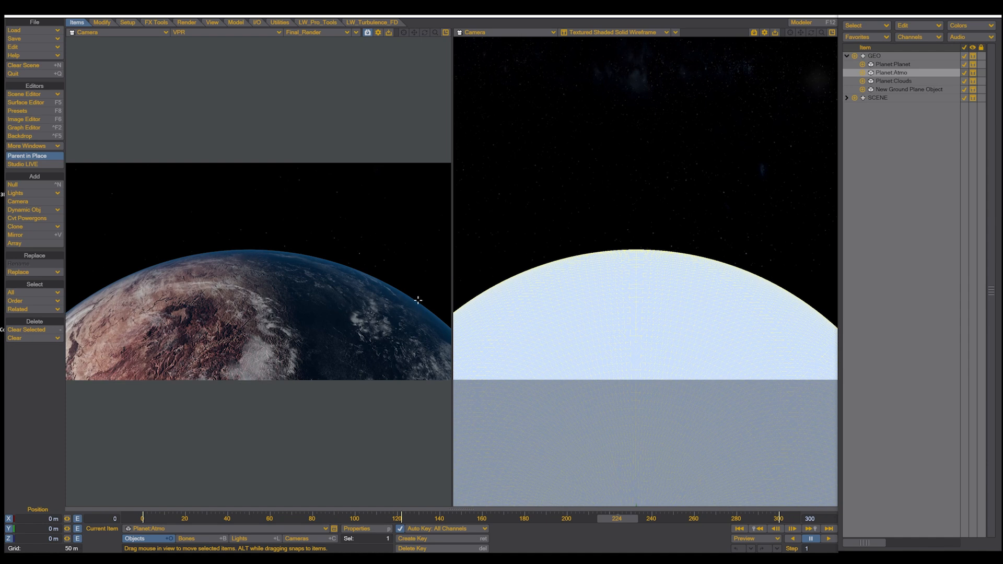
{"action": "left_click", "coordinate": [20, 104]}
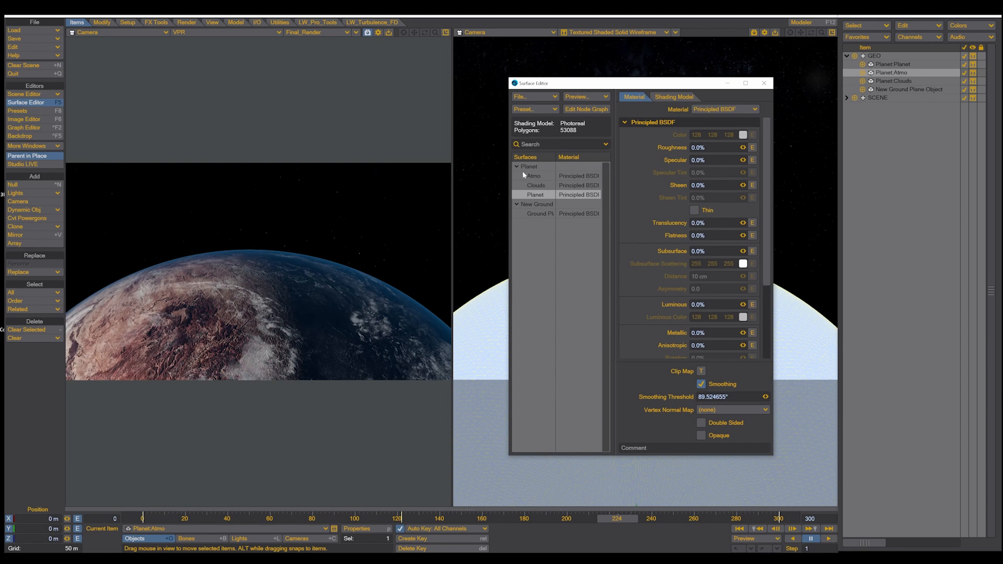
{"action": "double_click", "coordinate": [536, 196]}
{"action": "left_click_drag", "start_coordinate": [490, 157], "coordinate": [509, 186]}
{"action": "left_click", "coordinate": [519, 367]}
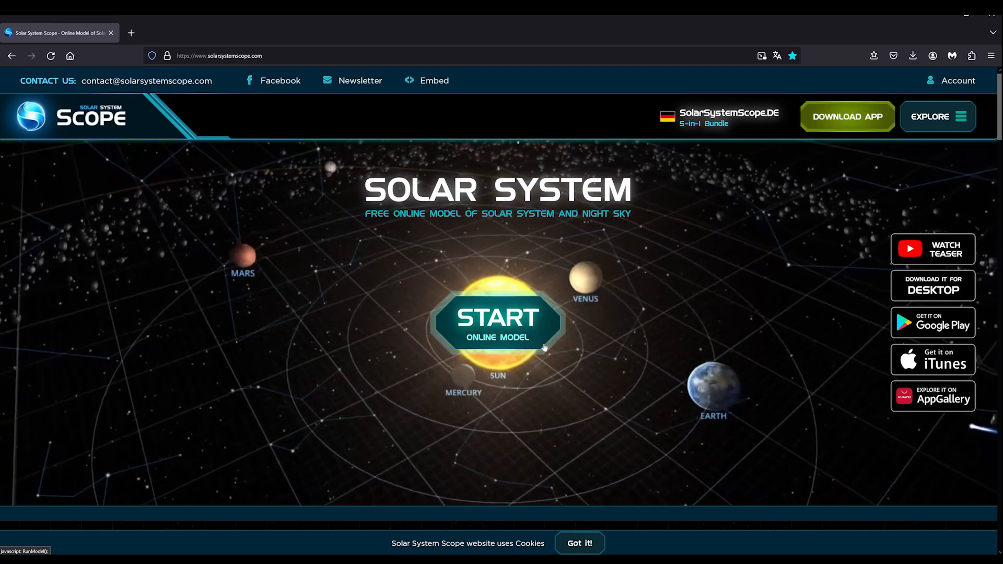
Step: Switch to the Solar System Scope website and browse its free textures page through the Planets, Earth and Fictional sections
{"action": "left_click", "coordinate": [939, 119]}
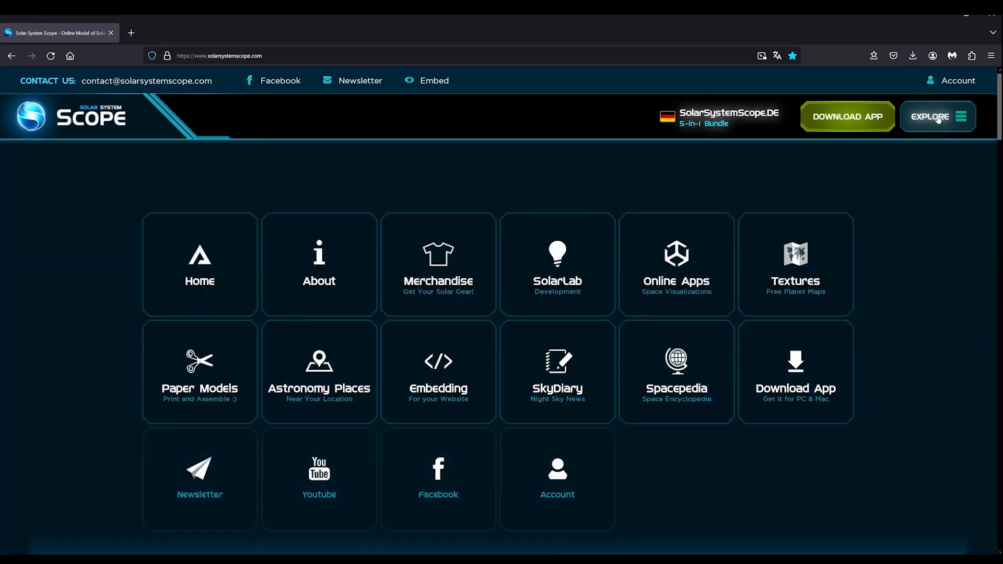
{"action": "left_click", "coordinate": [777, 276]}
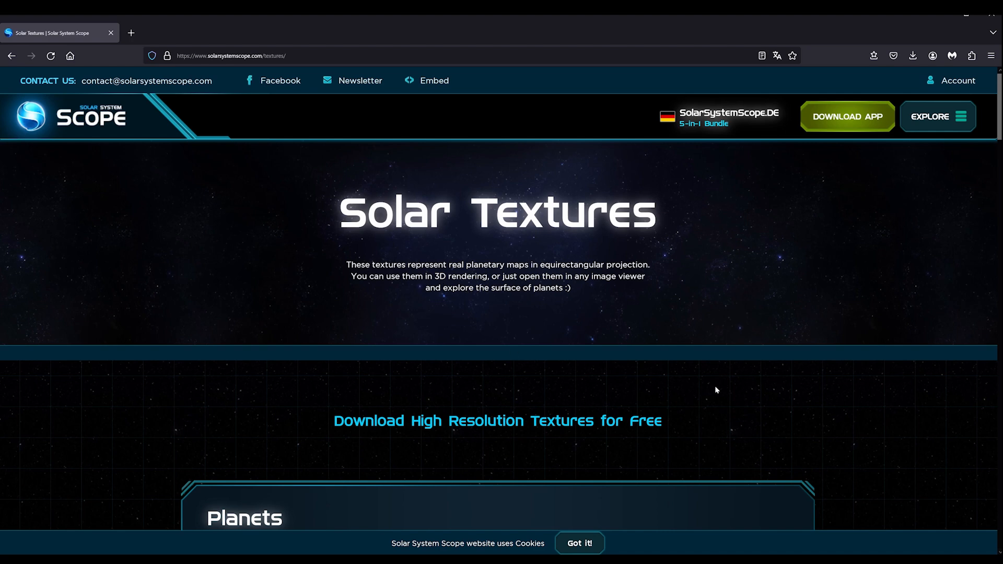
{"action": "scroll", "coordinate": [376, 205], "scroll_direction": "down", "scroll_amount": 6}
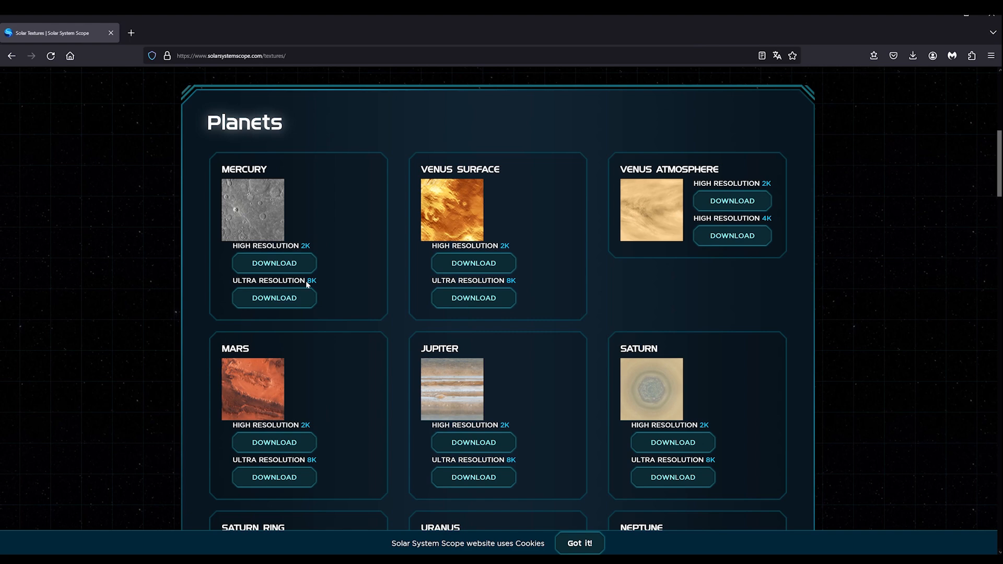
{"action": "scroll", "coordinate": [308, 261], "scroll_direction": "down", "scroll_amount": 10}
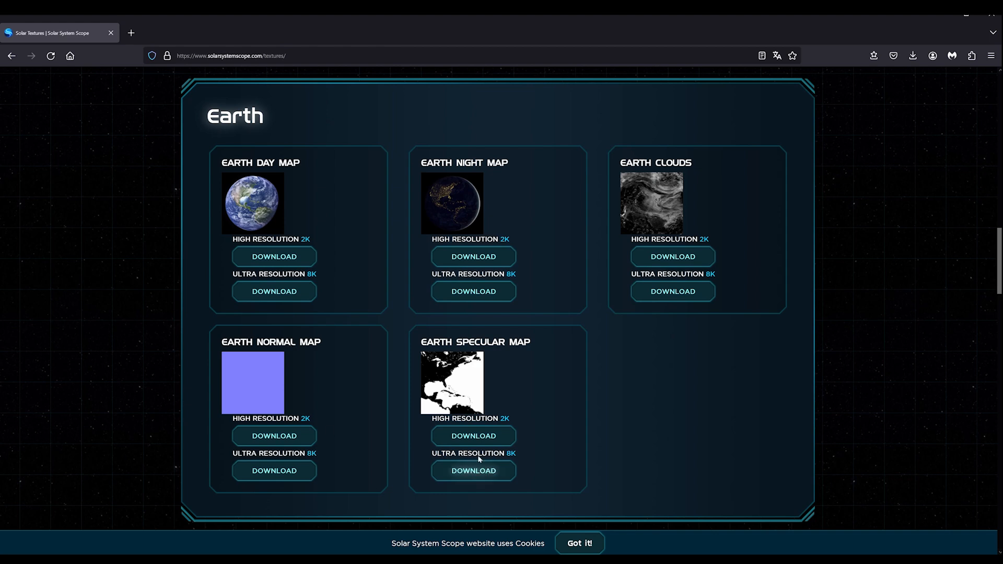
{"action": "scroll", "coordinate": [709, 366], "scroll_direction": "down", "scroll_amount": 2}
{"action": "scroll", "coordinate": [710, 367], "scroll_direction": "down", "scroll_amount": 15}
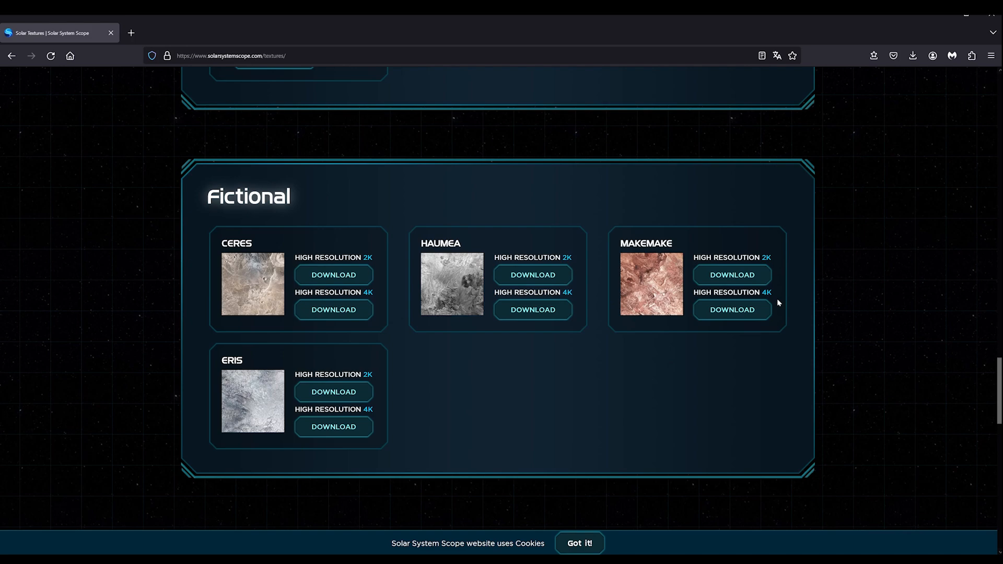
{"action": "scroll", "coordinate": [331, 227], "scroll_direction": "up", "scroll_amount": 20}
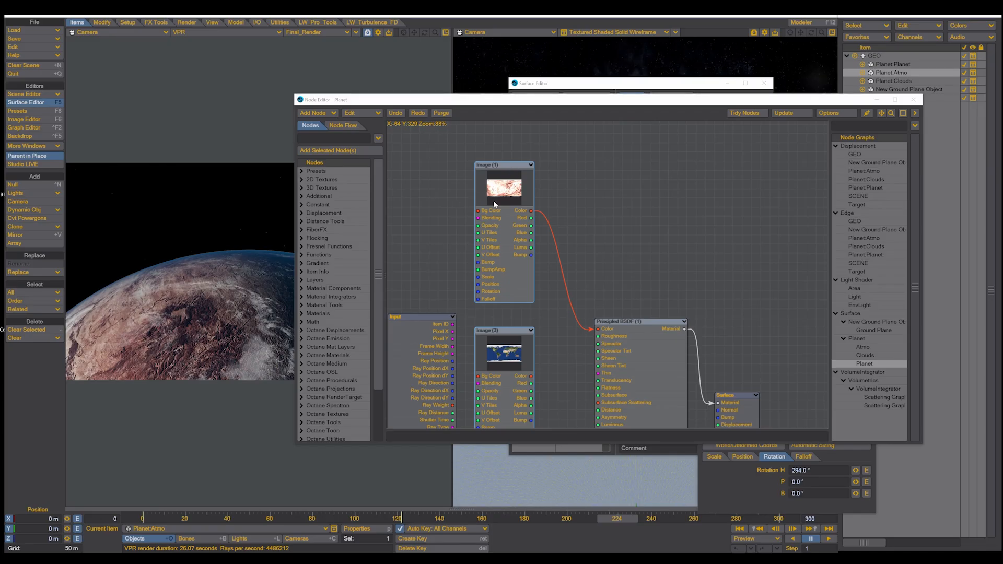
Step: Return to LightWave and connect the Earth map image's color to the Principled BSDF Color input in the Planet surface graph
{"action": "left_click_drag", "start_coordinate": [513, 178], "coordinate": [523, 150]}
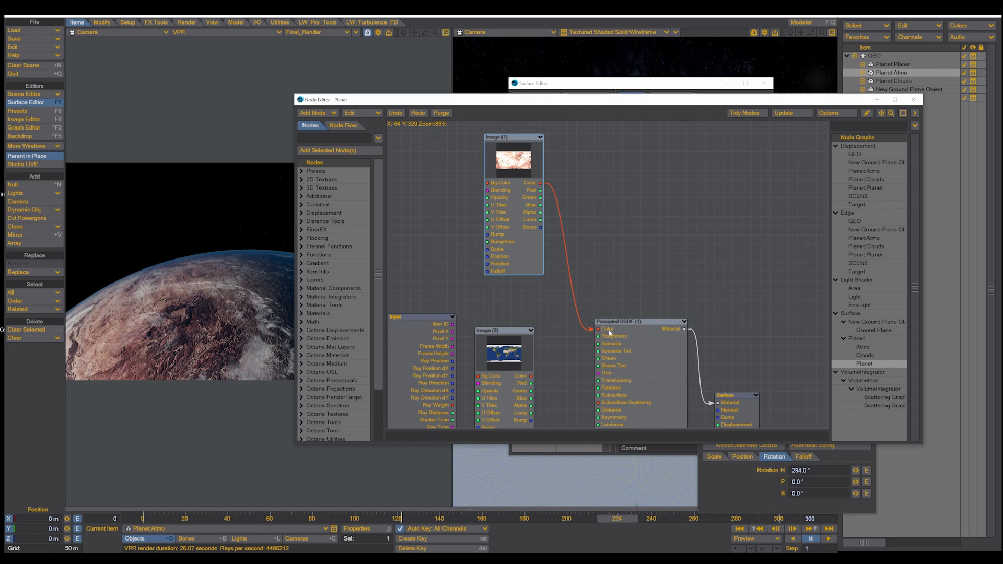
{"action": "scroll", "coordinate": [555, 335], "scroll_direction": "down", "scroll_amount": 1}
{"action": "middle_click_drag", "start_coordinate": [566, 383], "coordinate": [591, 296]}
{"action": "left_click_drag", "start_coordinate": [541, 251], "coordinate": [543, 227]}
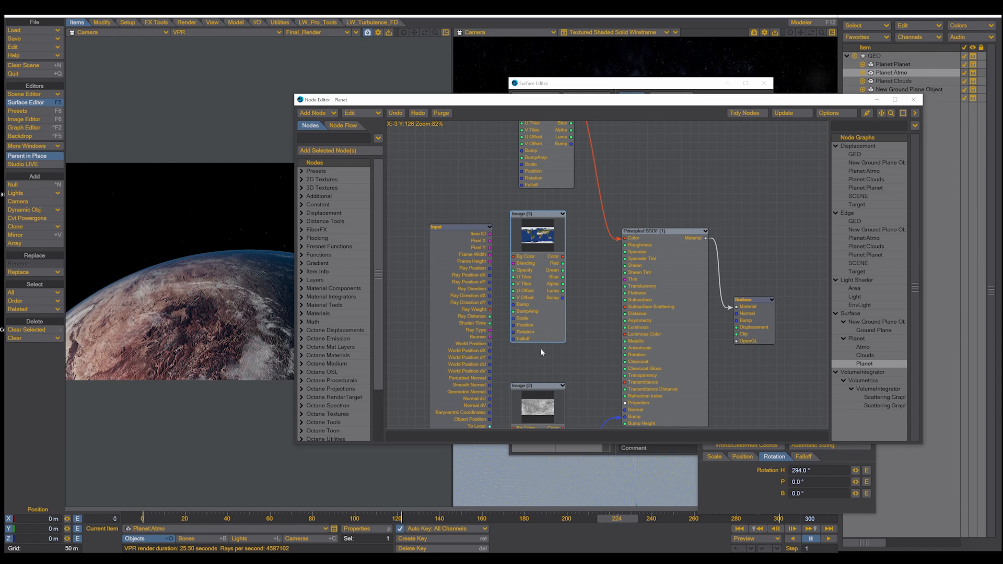
{"action": "left_click_drag", "start_coordinate": [563, 257], "coordinate": [625, 239]}
{"action": "middle_click_drag", "start_coordinate": [594, 303], "coordinate": [582, 214]}
{"action": "left_click_drag", "start_coordinate": [562, 388], "coordinate": [609, 285]}
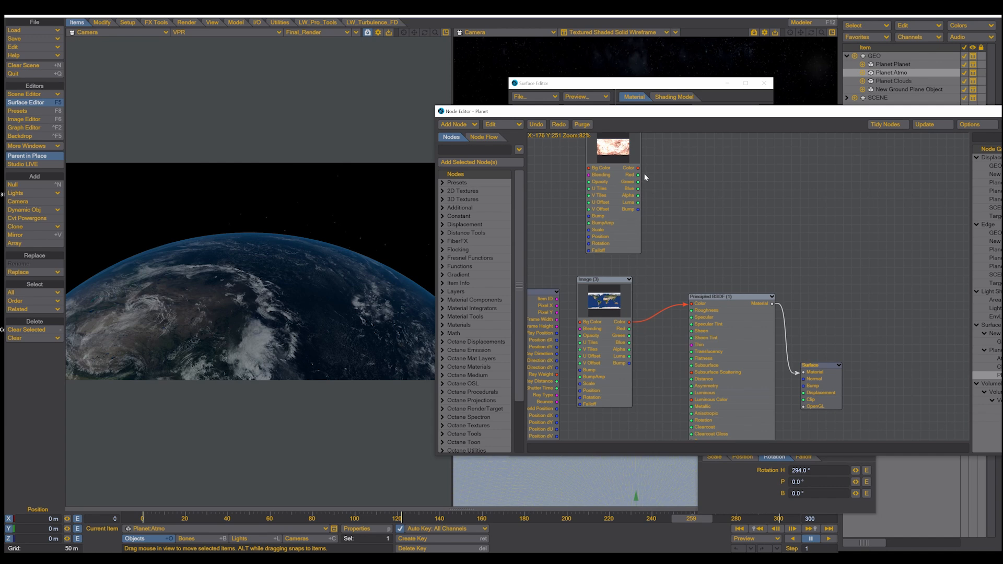
Step: Reconnect the reddish Image (1) node's color to the Principled BSDF Color input and review the bump and normal map nodes
{"action": "left_click_drag", "start_coordinate": [638, 168], "coordinate": [691, 304]}
{"action": "left_click_drag", "start_coordinate": [659, 434], "coordinate": [707, 342]}
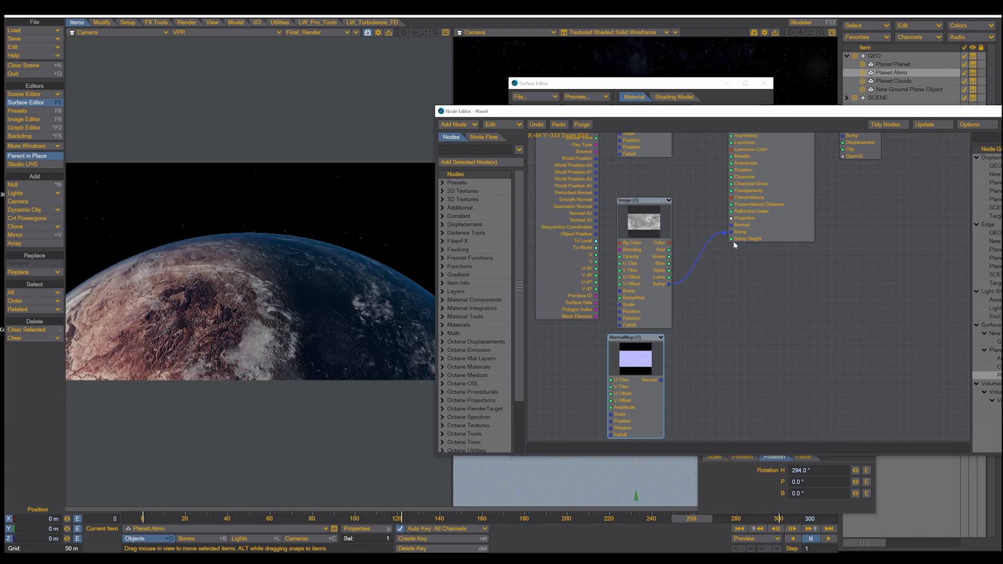
{"action": "middle_click_drag", "start_coordinate": [733, 243], "coordinate": [773, 420]}
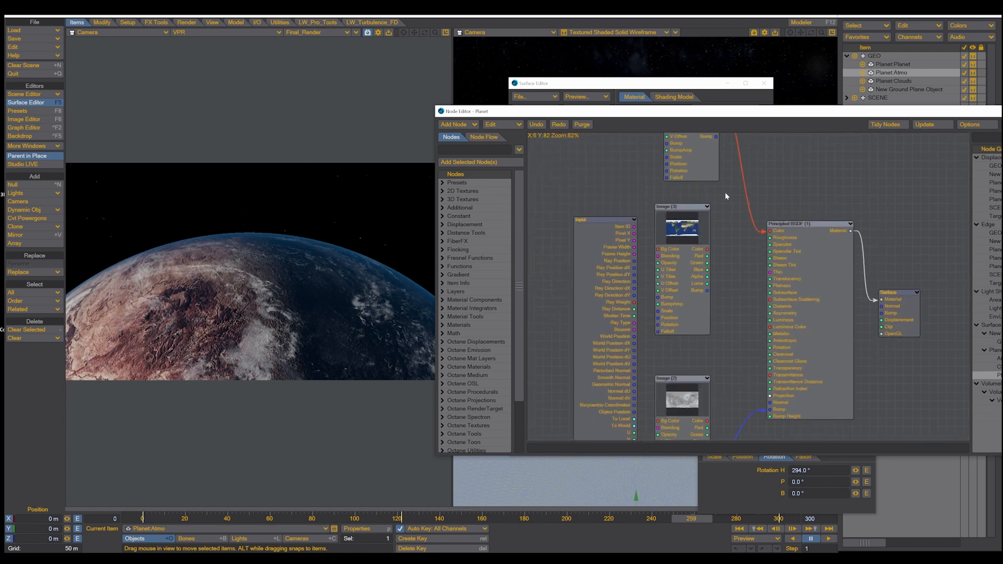
{"action": "middle_click_drag", "start_coordinate": [725, 196], "coordinate": [728, 317]}
Step: Show the Clouds surface's node graph beside the surface list and inspect the cloud image node feeding the luminous input
{"action": "left_click_drag", "start_coordinate": [580, 111], "coordinate": [562, 240]}
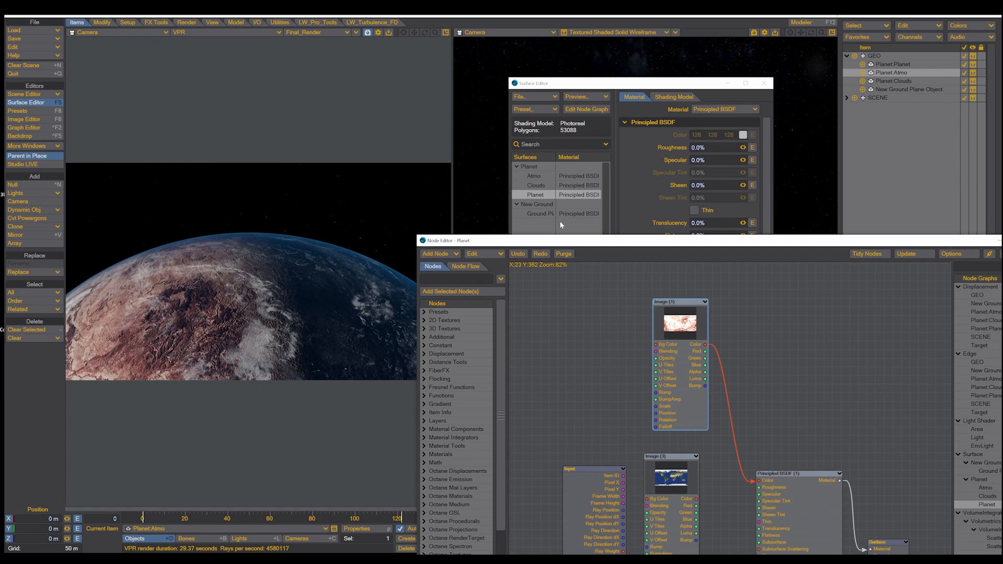
{"action": "left_click", "coordinate": [536, 186]}
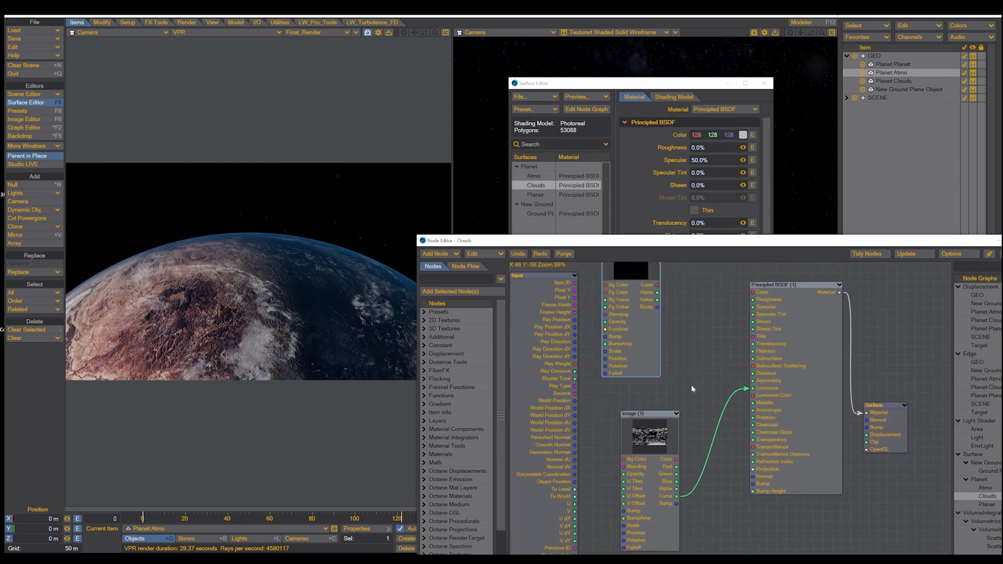
{"action": "middle_click_drag", "start_coordinate": [691, 384], "coordinate": [708, 377]}
{"action": "left_click_drag", "start_coordinate": [662, 463], "coordinate": [652, 440]}
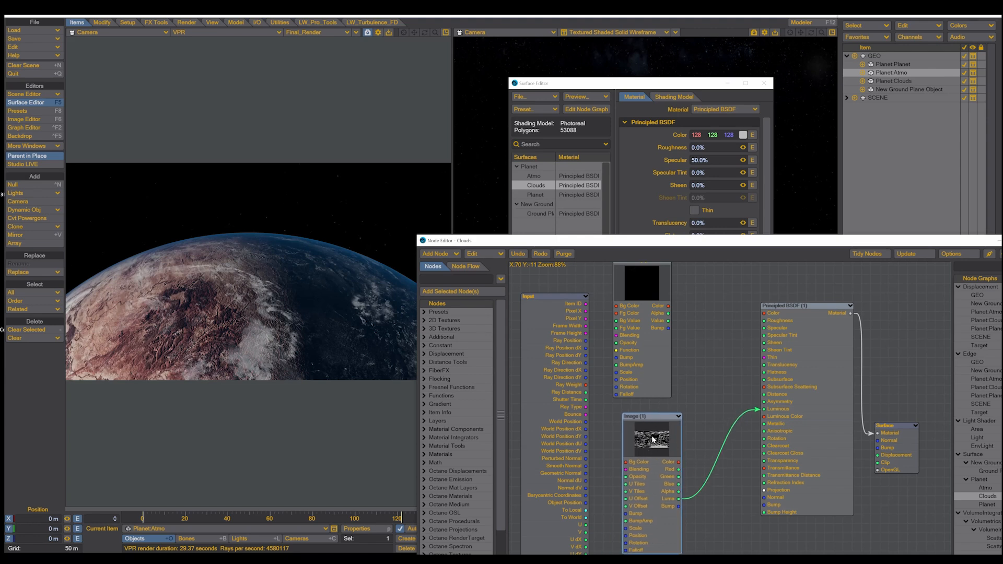
{"action": "double_click", "coordinate": [653, 440]}
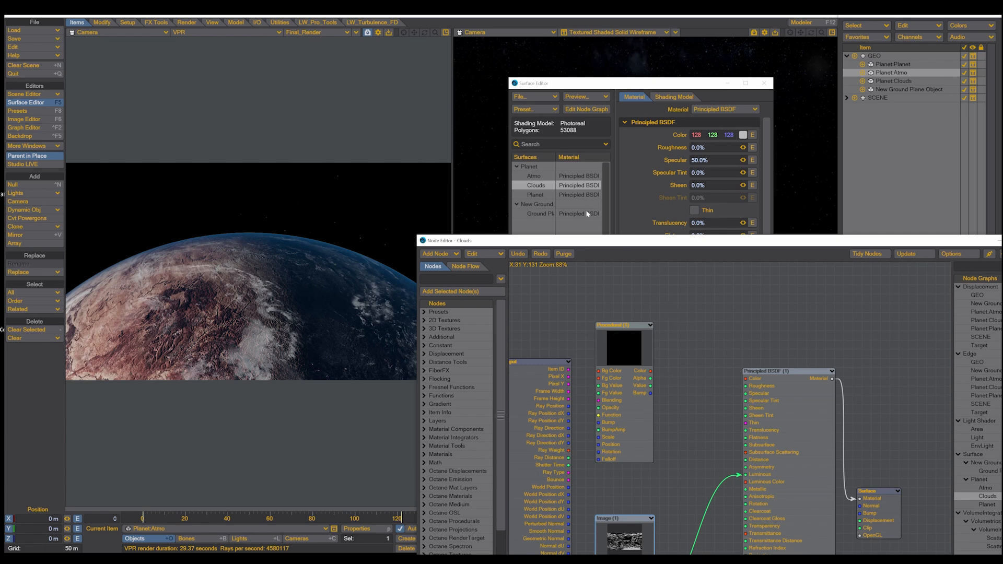
Step: Rearrange the Color and Mixer nodes in the Atmo surface's node graph and inspect the Mixer's settings
{"action": "left_click", "coordinate": [534, 178]}
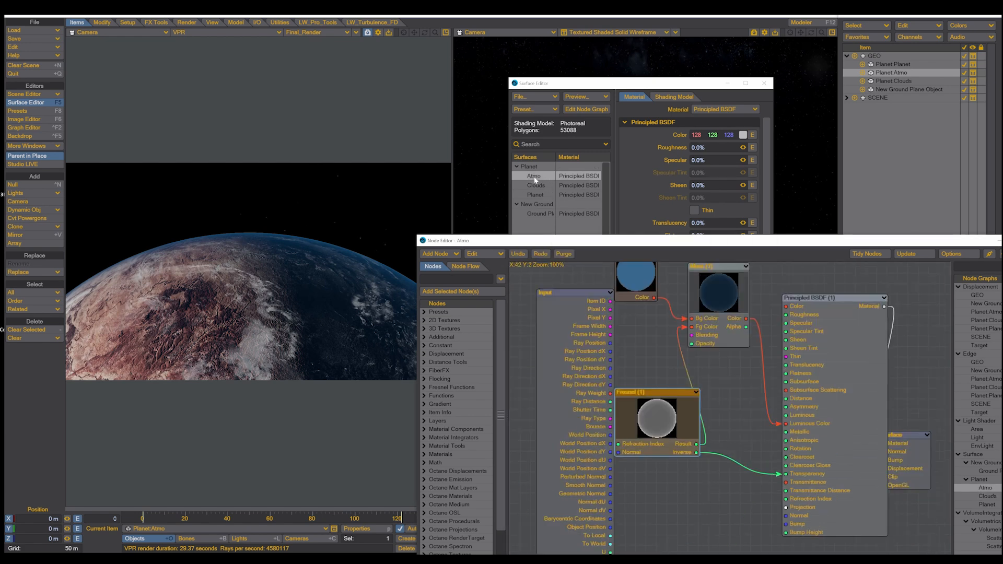
{"action": "left_click_drag", "start_coordinate": [630, 345], "coordinate": [554, 345]}
{"action": "left_click_drag", "start_coordinate": [665, 345], "coordinate": [654, 359]}
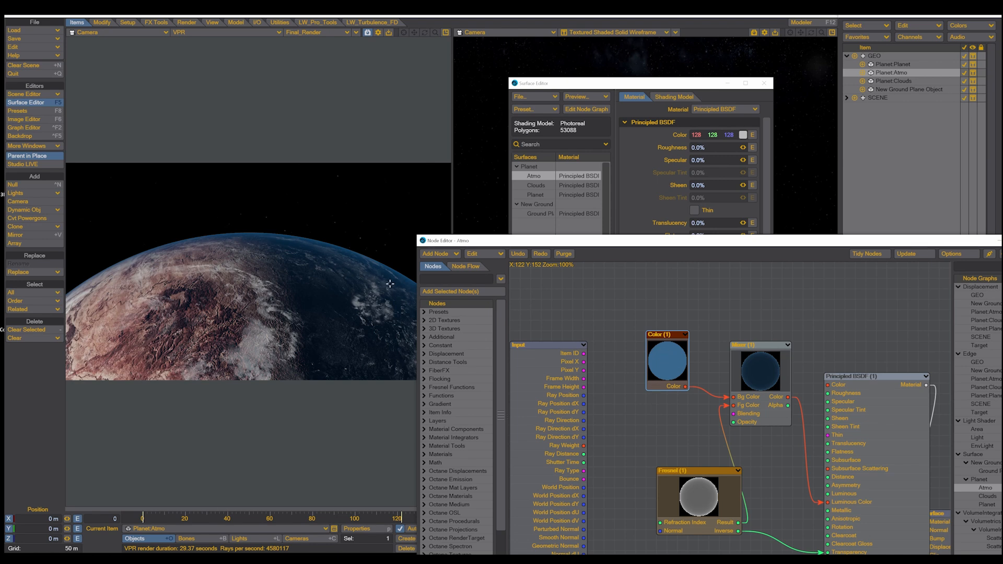
{"action": "left_click_drag", "start_coordinate": [763, 387], "coordinate": [783, 356]}
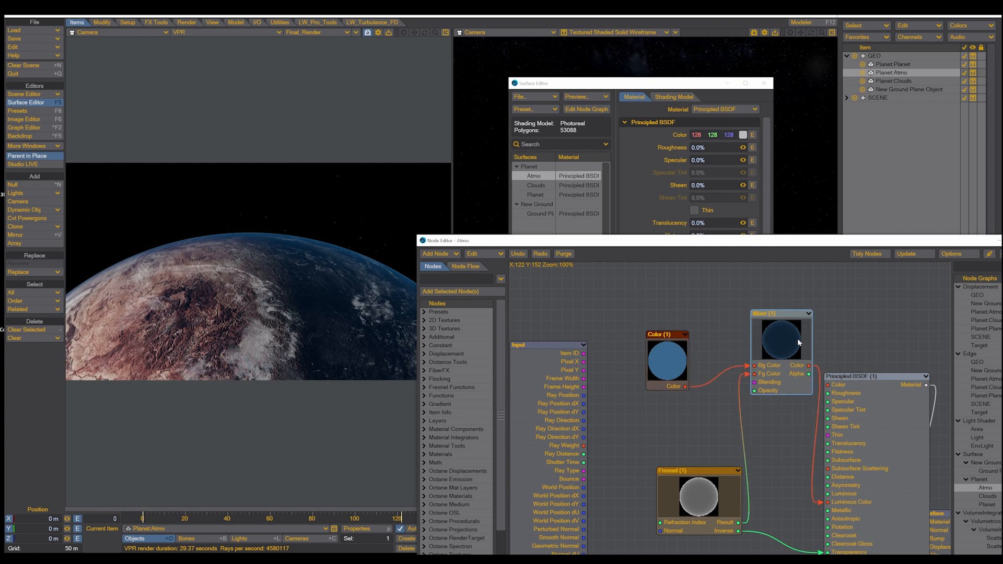
{"action": "double_click", "coordinate": [782, 331]}
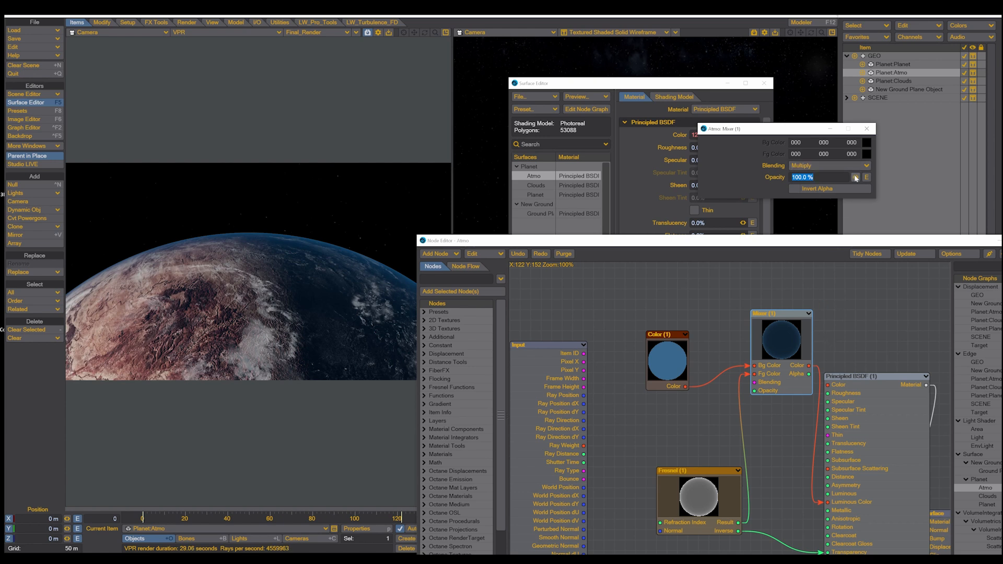
{"action": "left_click", "coordinate": [867, 129]}
Step: Move the Atmo surface's Fresnel node beneath the Color node, try refraction indices of 1.27 and 1.03, and set it to 1.61
{"action": "left_click_drag", "start_coordinate": [759, 442], "coordinate": [769, 380]}
{"action": "left_click_drag", "start_coordinate": [718, 407], "coordinate": [659, 361]}
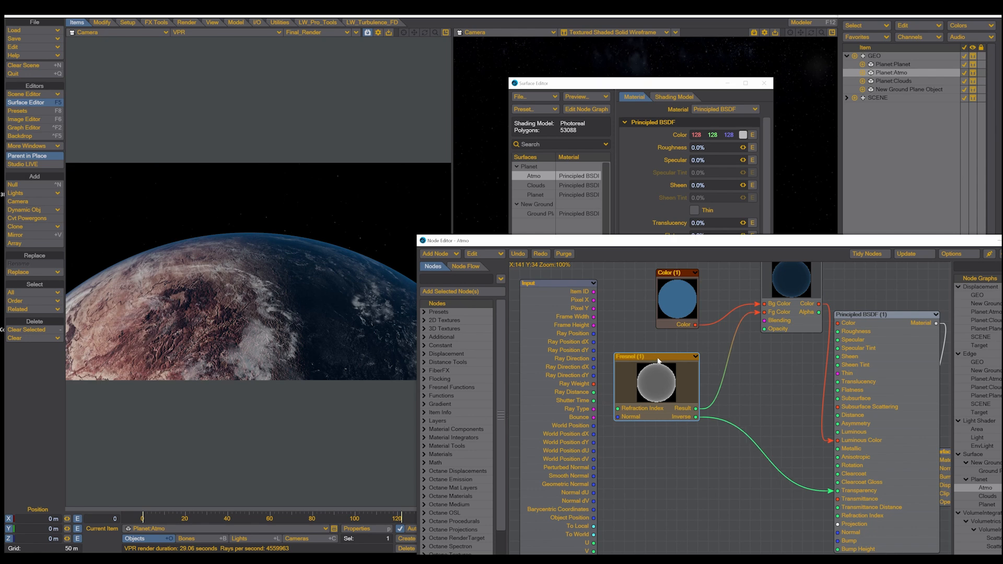
{"action": "double_click", "coordinate": [641, 403]}
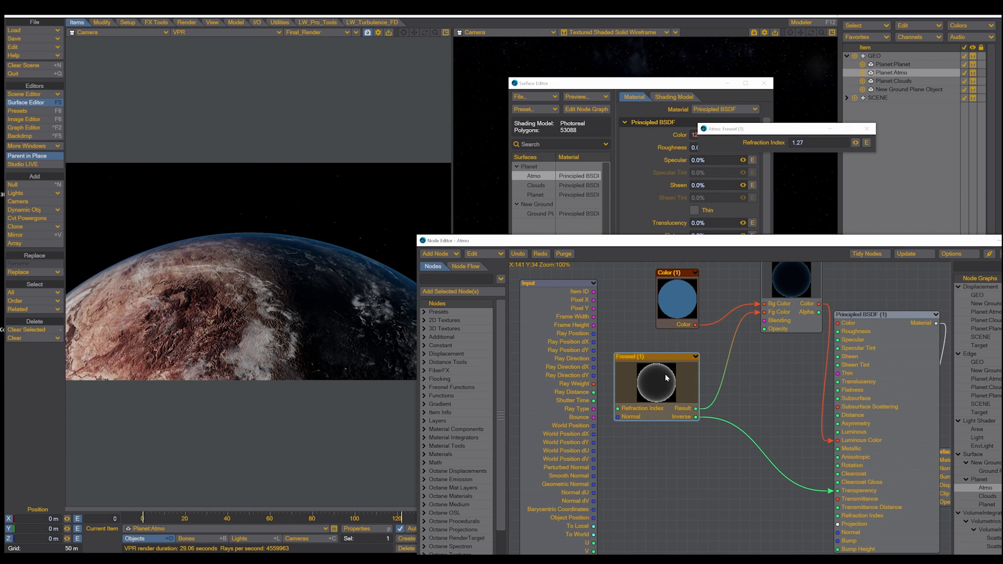
{"action": "left_click_drag", "start_coordinate": [855, 143], "coordinate": [842, 142]}
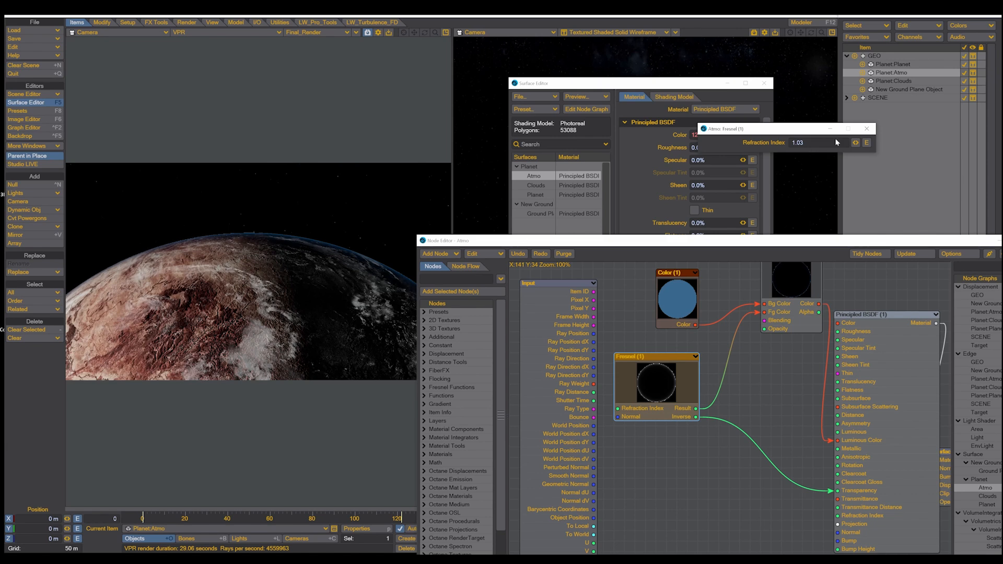
{"action": "left_click_drag", "start_coordinate": [855, 143], "coordinate": [887, 143]}
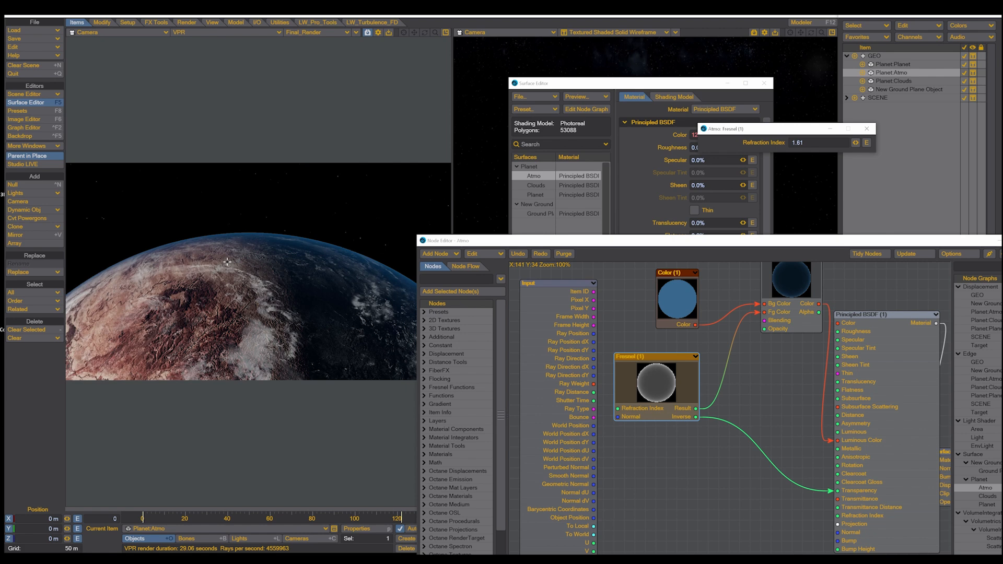
Step: Reposition the Color, Fresnel and Mixer nodes of the Atmo surface for a clearer layout
{"action": "left_click_drag", "start_coordinate": [677, 305], "coordinate": [657, 274]}
{"action": "left_click_drag", "start_coordinate": [658, 385], "coordinate": [670, 437]}
{"action": "left_click_drag", "start_coordinate": [660, 273], "coordinate": [649, 303]}
{"action": "left_click_drag", "start_coordinate": [790, 282], "coordinate": [743, 309]}
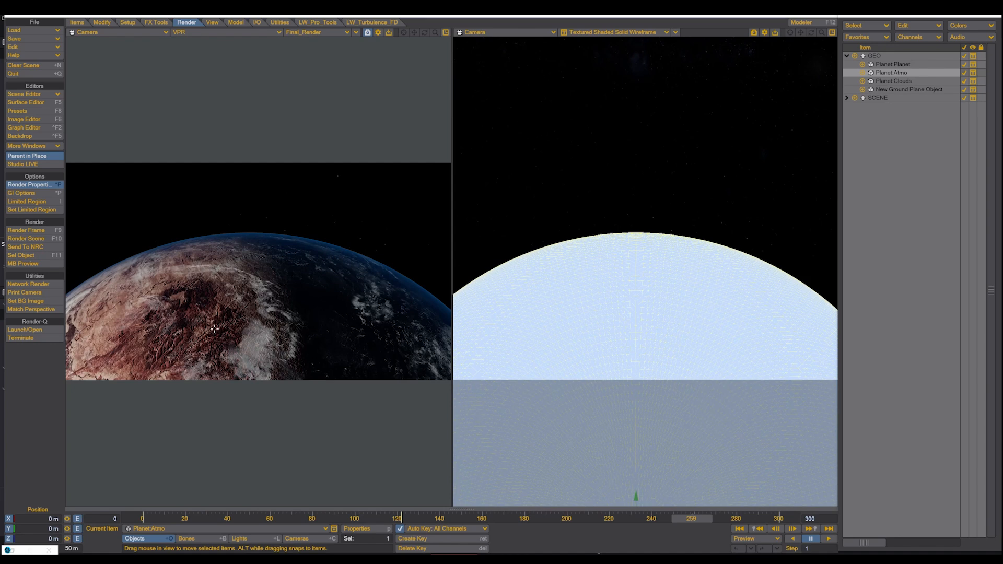
Step: Check the color space preferences and the Final_Render output settings in the render properties
{"action": "left_click", "coordinate": [26, 46]}
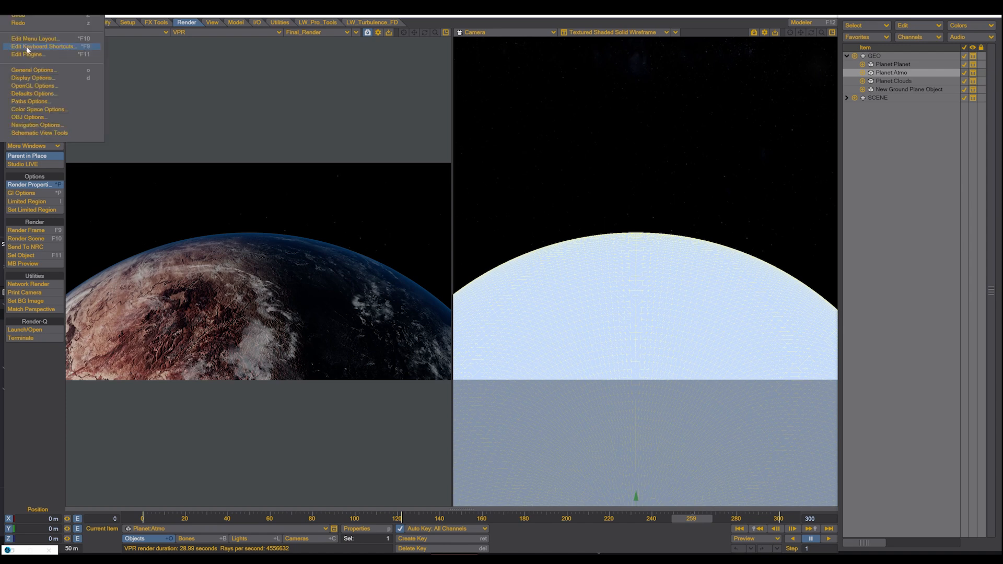
{"action": "left_click", "coordinate": [38, 110]}
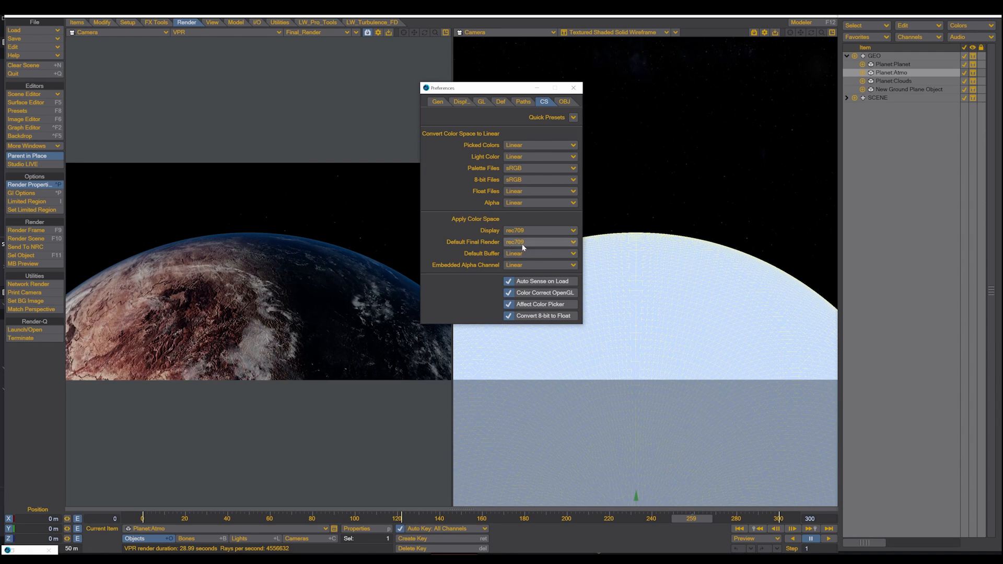
{"action": "left_click", "coordinate": [574, 87]}
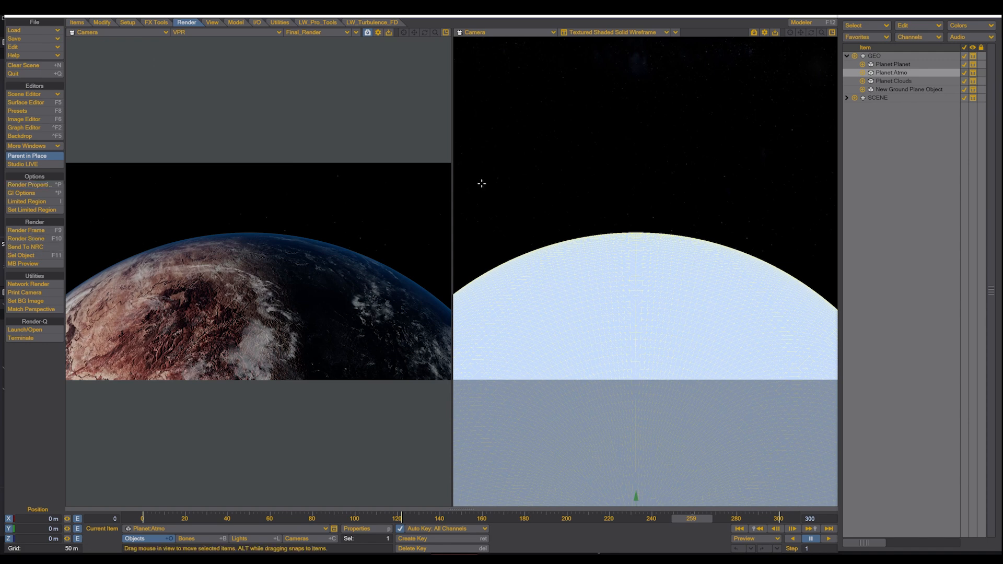
{"action": "left_click", "coordinate": [52, 184]}
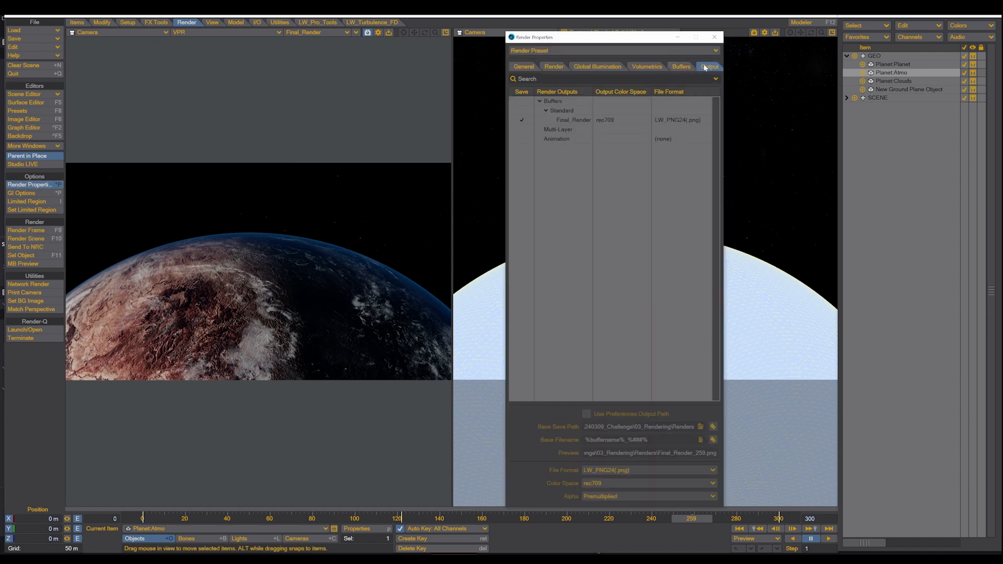
{"action": "left_click", "coordinate": [573, 120]}
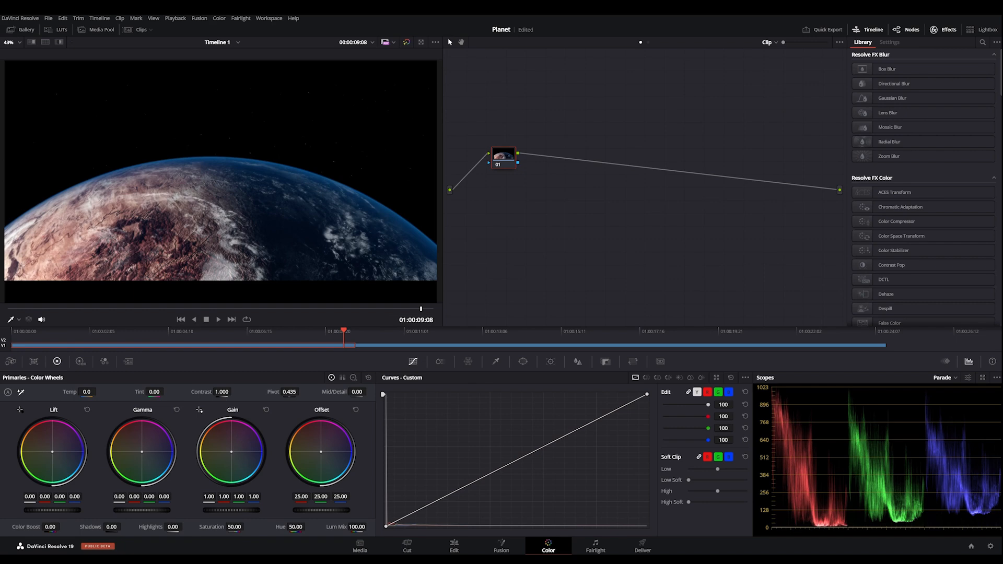
Step: Switch to DaVinci Resolve, save the Planet project and scrub through the clip on the timeline
{"action": "key", "text": "ctrl+s"}
{"action": "left_click", "coordinate": [86, 334]}
{"action": "left_click_drag", "start_coordinate": [86, 336], "coordinate": [544, 334]}
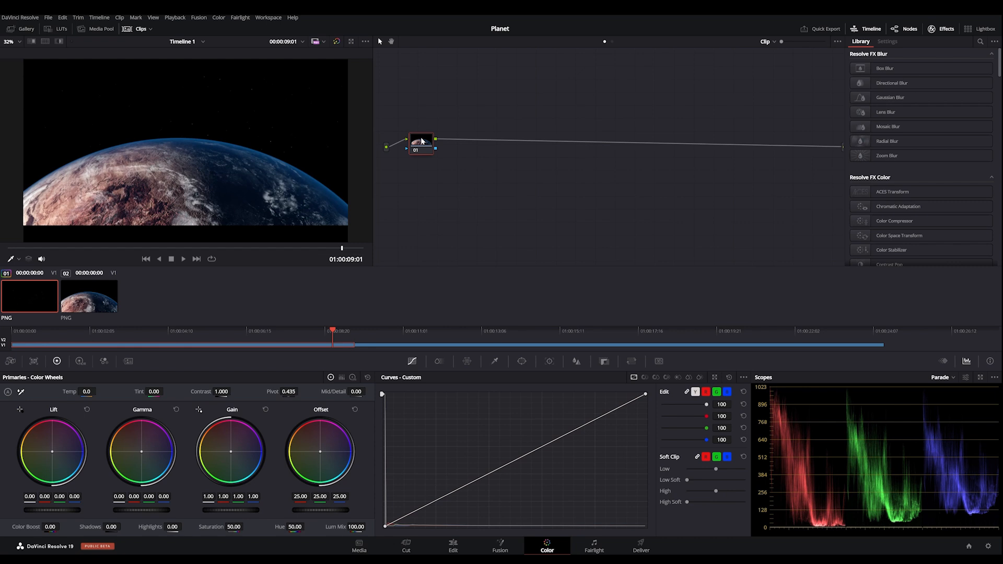
Step: Add a serial node after node 01 and place it above and to the right of that node
{"action": "key", "text": "alt+s"}
{"action": "left_click_drag", "start_coordinate": [464, 142], "coordinate": [510, 121]}
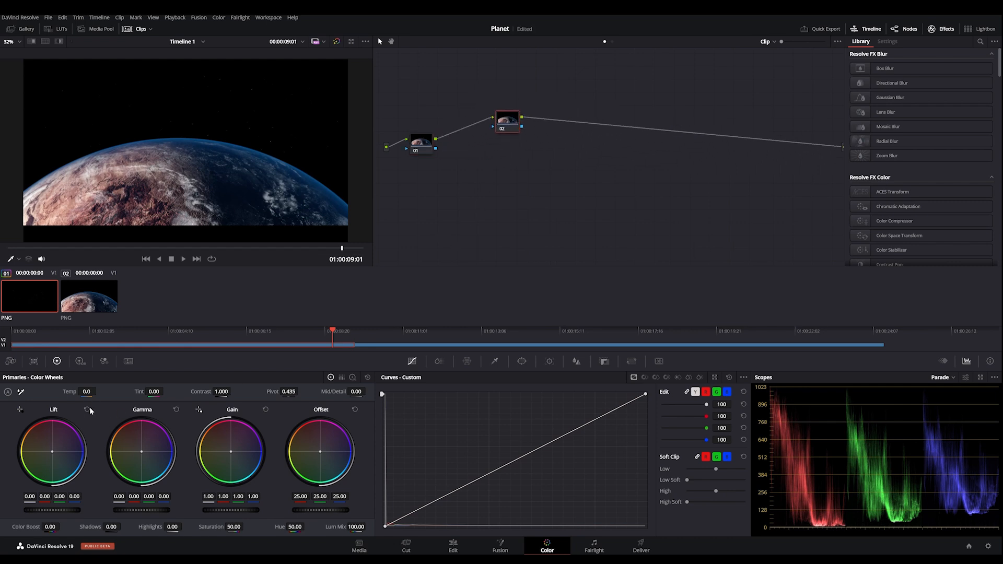
{"action": "left_click_drag", "start_coordinate": [506, 117], "coordinate": [502, 109]}
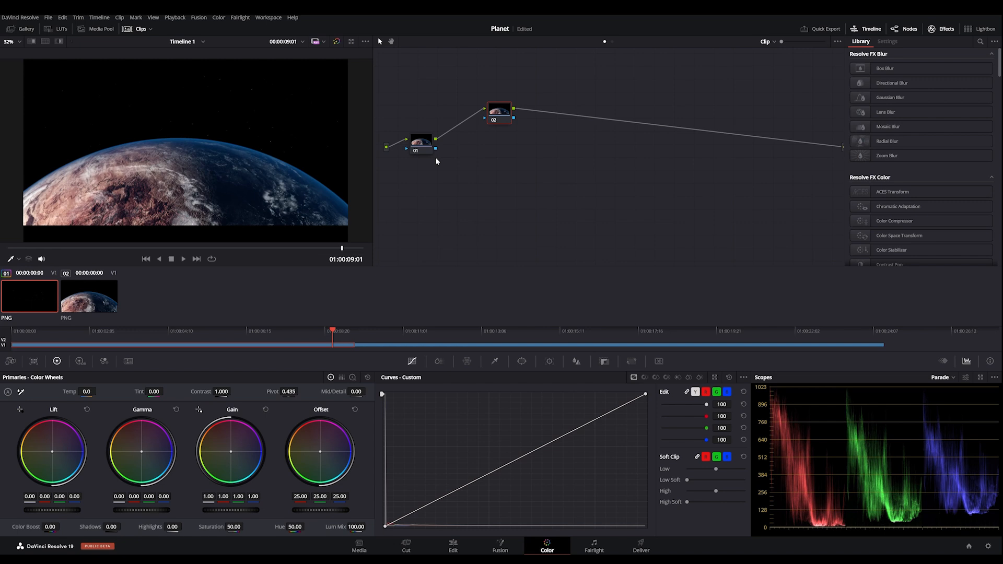
Step: Move node 02 closer to node 01, raise its overall Offset to 81.75 and save the project
{"action": "mouse_move", "coordinate": [504, 111]}
{"action": "left_mouse_down"}
{"action": "mouse_move", "coordinate": [488, 111]}
{"action": "mouse_move", "coordinate": [493, 119]}
{"action": "left_mouse_up"}
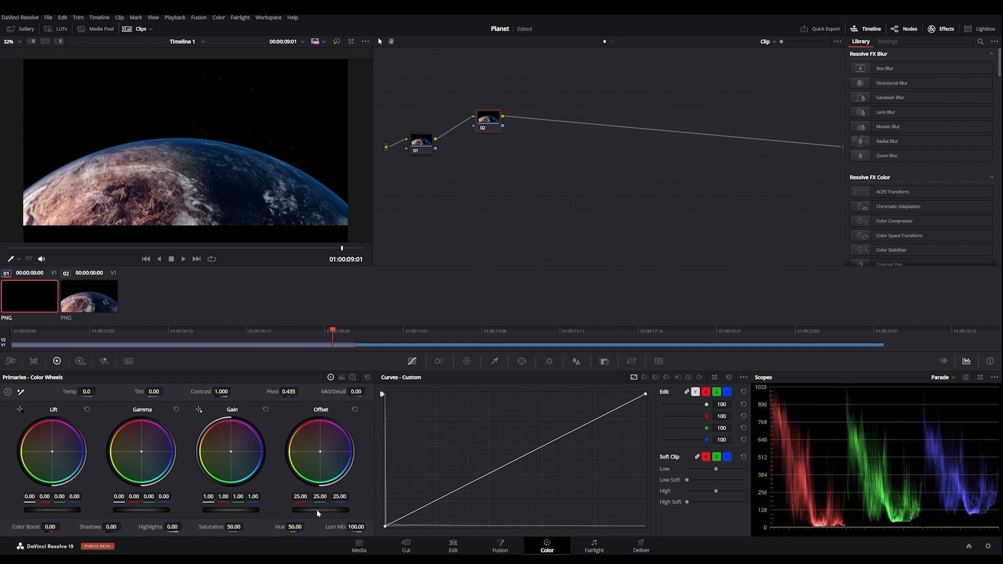
{"action": "left_click_drag", "start_coordinate": [314, 510], "coordinate": [385, 510]}
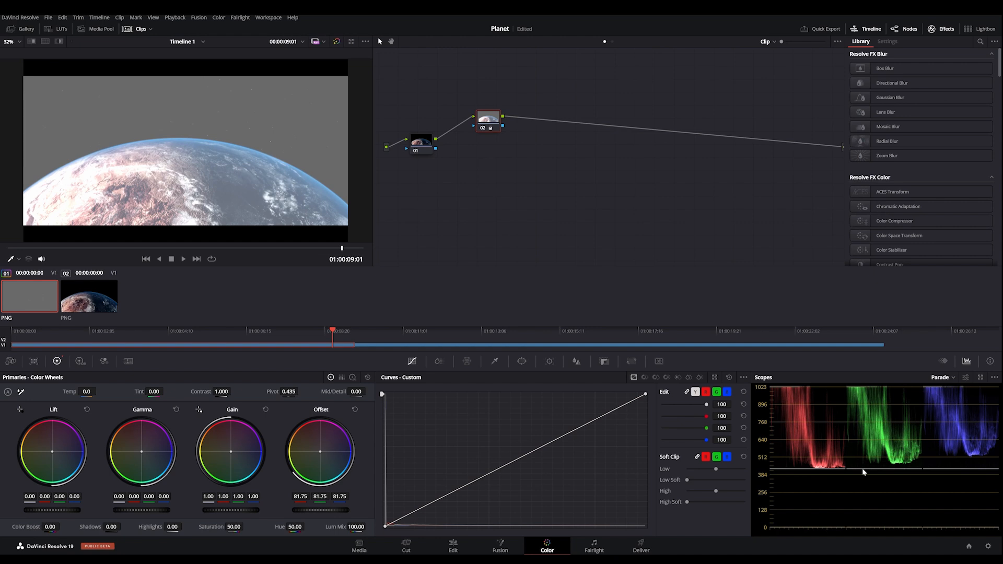
{"action": "key", "text": "ctrl+s"}
Step: Reset the grade of node 02 and place the node level with node 01
{"action": "left_click_drag", "start_coordinate": [487, 122], "coordinate": [484, 145]}
{"action": "right_click", "coordinate": [486, 146]}
{"action": "left_click", "coordinate": [511, 151]}
{"action": "left_click_drag", "start_coordinate": [485, 145], "coordinate": [492, 141]}
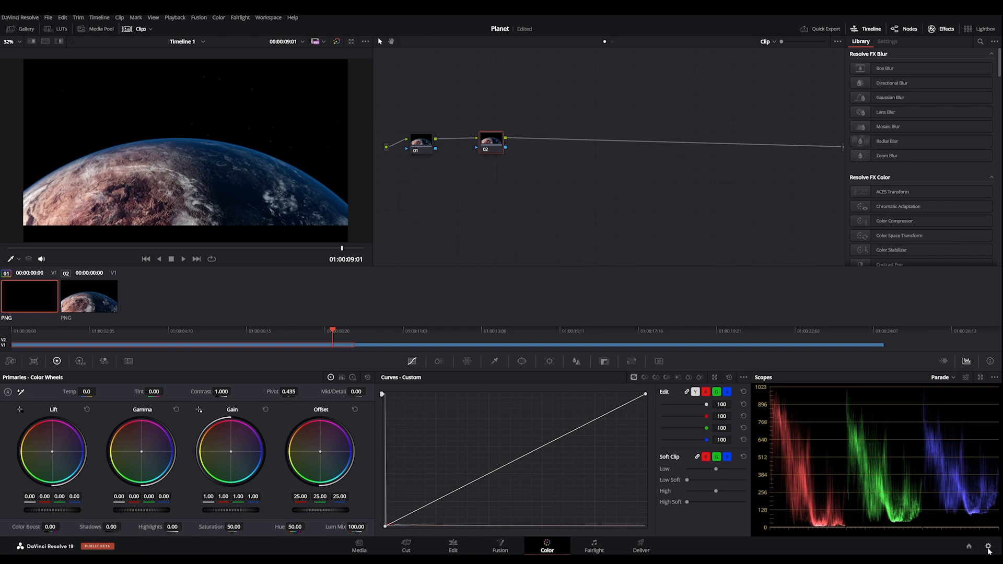
Step: Review the project's Color Management settings, close them and save the project
{"action": "left_click", "coordinate": [48, 18]}
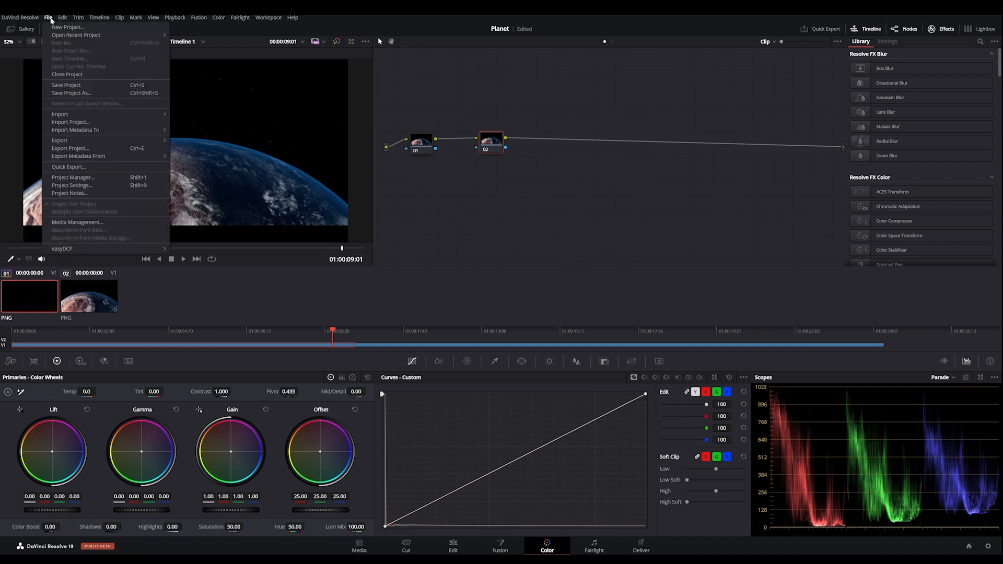
{"action": "left_click", "coordinate": [79, 186]}
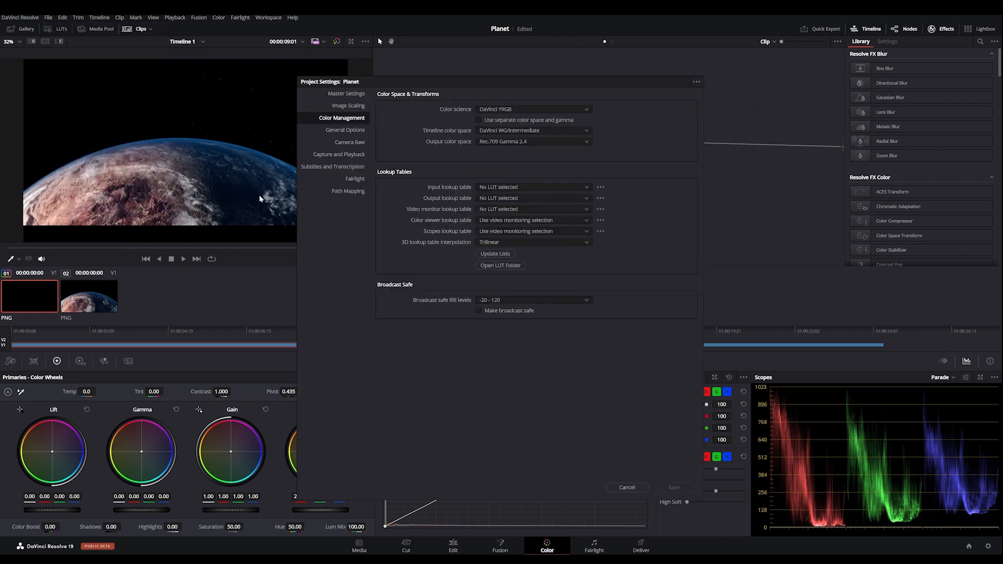
{"action": "left_click_drag", "start_coordinate": [441, 80], "coordinate": [555, 73]}
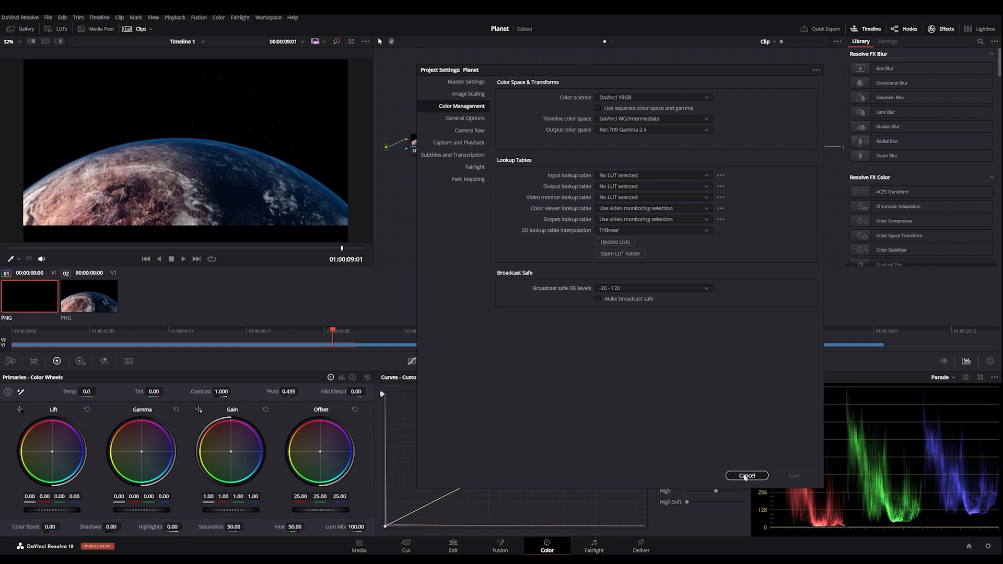
{"action": "left_click", "coordinate": [789, 476]}
{"action": "key", "text": "ctrl+s"}
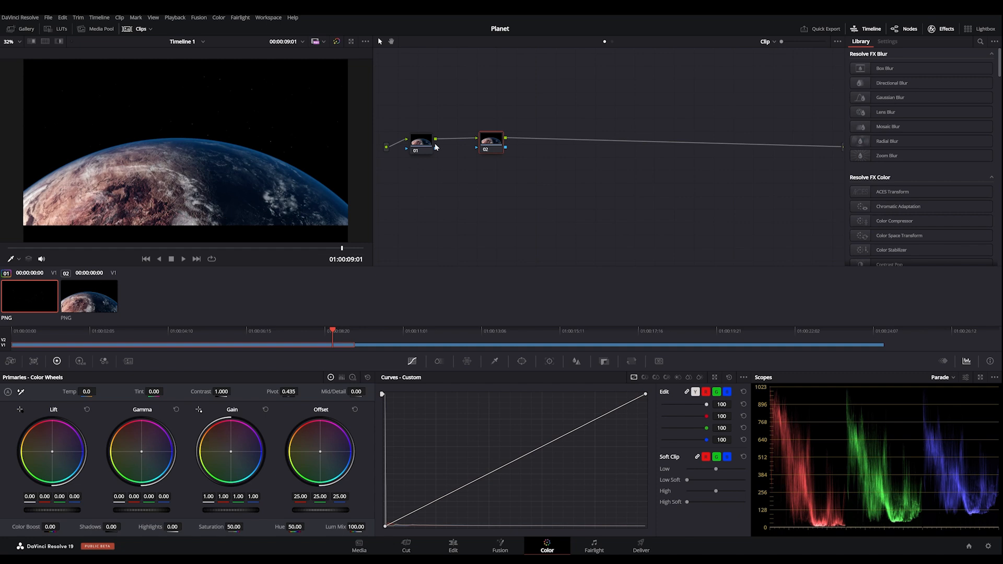
Step: Spread the node graph out, keeping node 01 near the source and moving node 02 close to the output
{"action": "mouse_move", "coordinate": [428, 144]}
{"action": "left_mouse_down"}
{"action": "mouse_move", "coordinate": [416, 138]}
{"action": "mouse_move", "coordinate": [431, 144]}
{"action": "left_mouse_up"}
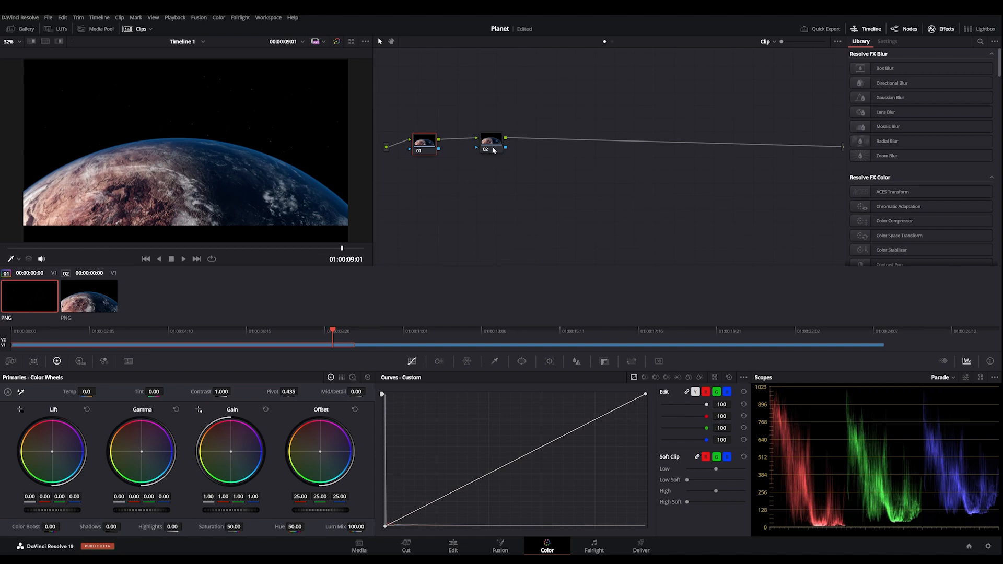
{"action": "left_click_drag", "start_coordinate": [493, 147], "coordinate": [588, 144]}
{"action": "left_click_drag", "start_coordinate": [427, 144], "coordinate": [434, 142]}
{"action": "left_click_drag", "start_coordinate": [584, 144], "coordinate": [752, 149]}
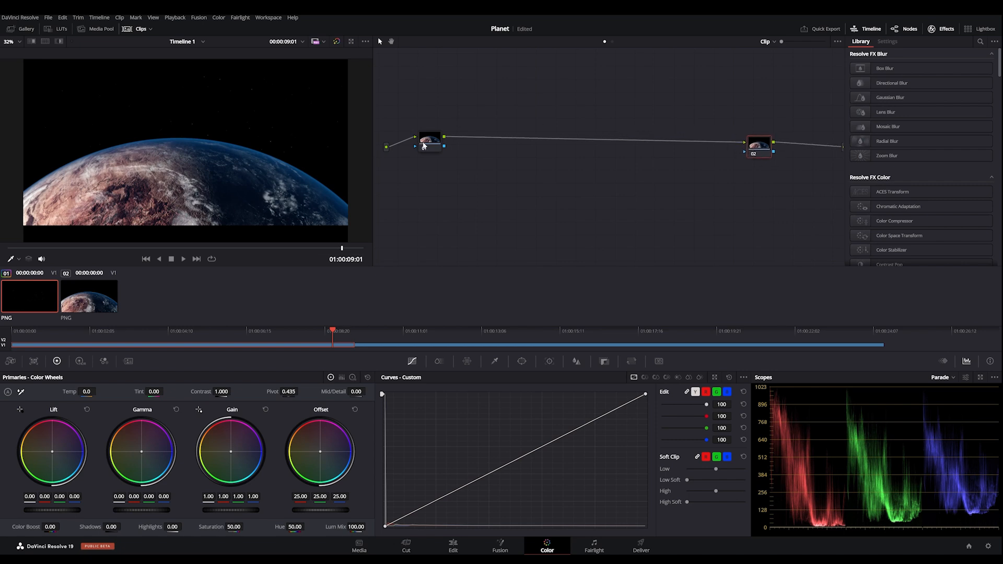
{"action": "left_click", "coordinate": [945, 30]}
{"action": "left_click", "coordinate": [946, 33]}
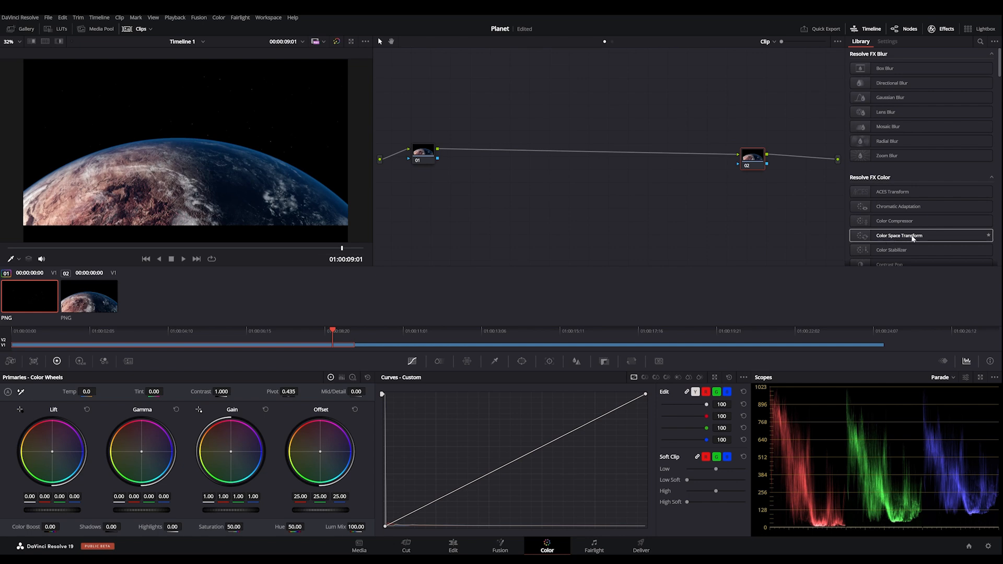
Step: Apply a Color Space Transform to node 01 and set its input color space and input gamma to Rec.709
{"action": "left_click_drag", "start_coordinate": [913, 238], "coordinate": [423, 153]}
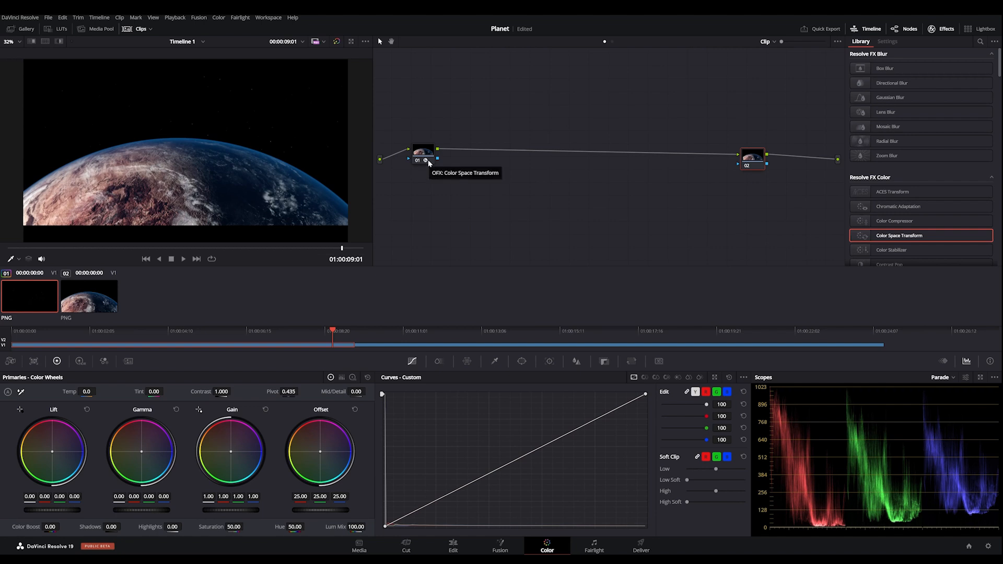
{"action": "left_click", "coordinate": [428, 162]}
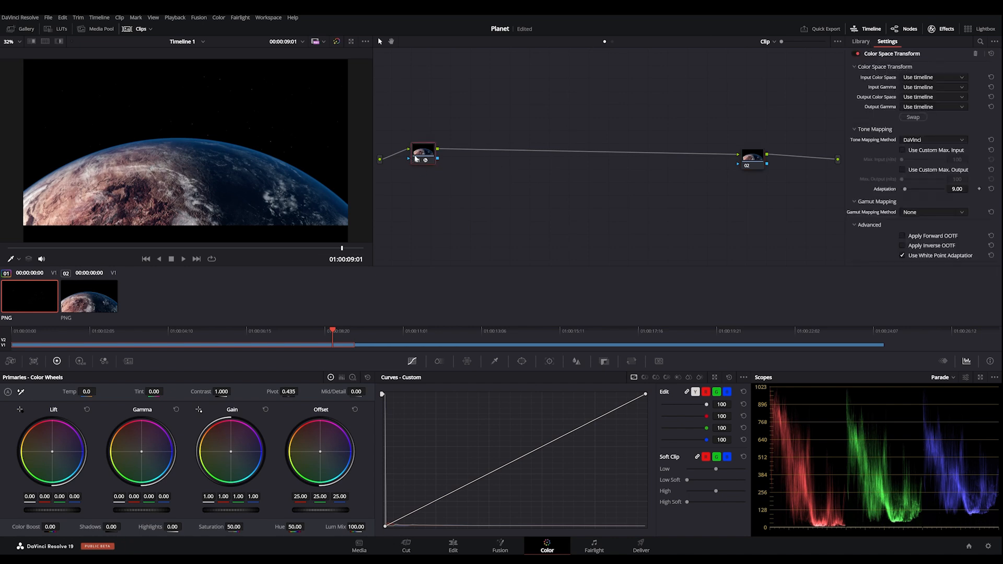
{"action": "left_click", "coordinate": [916, 82]}
{"action": "scroll", "coordinate": [923, 125], "scroll_direction": "down", "scroll_amount": 2}
{"action": "scroll", "coordinate": [921, 130], "scroll_direction": "down", "scroll_amount": 2}
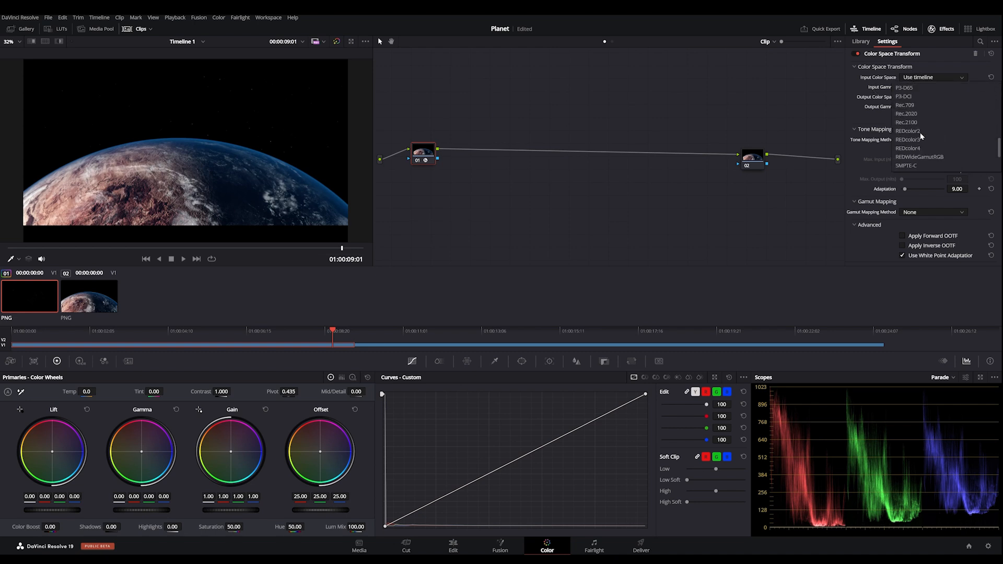
{"action": "left_click", "coordinate": [911, 107]}
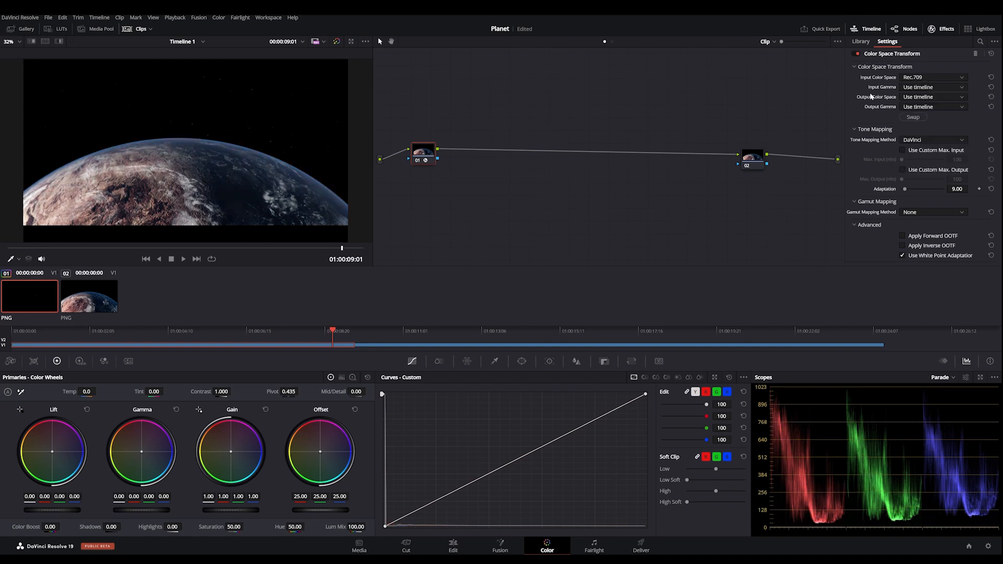
{"action": "left_click", "coordinate": [920, 87]}
{"action": "scroll", "coordinate": [923, 133], "scroll_direction": "down", "scroll_amount": 5}
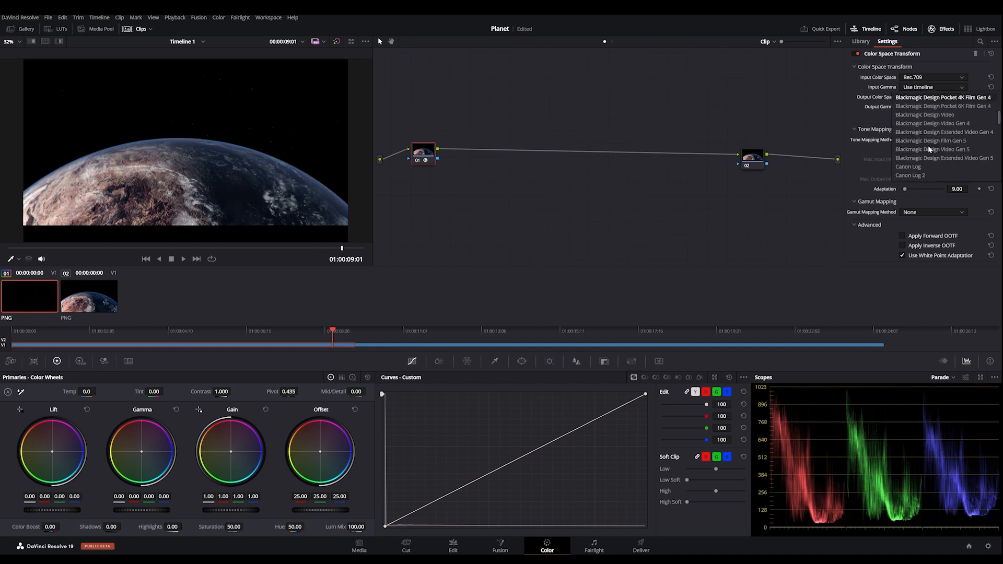
{"action": "left_click", "coordinate": [920, 133]}
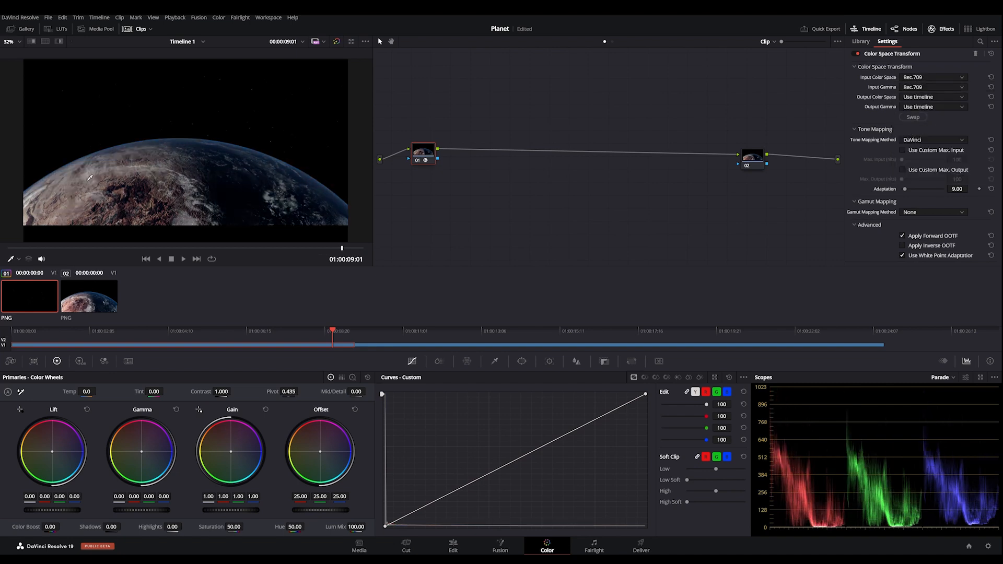
Step: Set node 01's output color space to DaVinci Wide Gamut and its output gamma to DaVinci Intermediate
{"action": "left_click", "coordinate": [932, 96]}
{"action": "scroll", "coordinate": [925, 160], "scroll_direction": "up", "scroll_amount": 6}
{"action": "scroll", "coordinate": [923, 161], "scroll_direction": "down", "scroll_amount": 3}
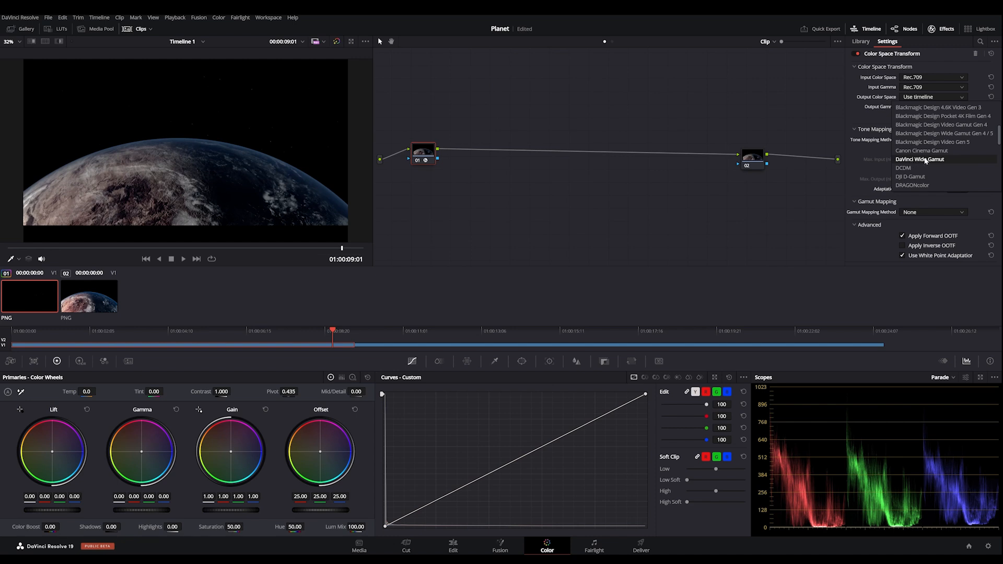
{"action": "left_click", "coordinate": [925, 161]}
{"action": "left_click", "coordinate": [929, 106]}
{"action": "scroll", "coordinate": [922, 167], "scroll_direction": "down", "scroll_amount": 3}
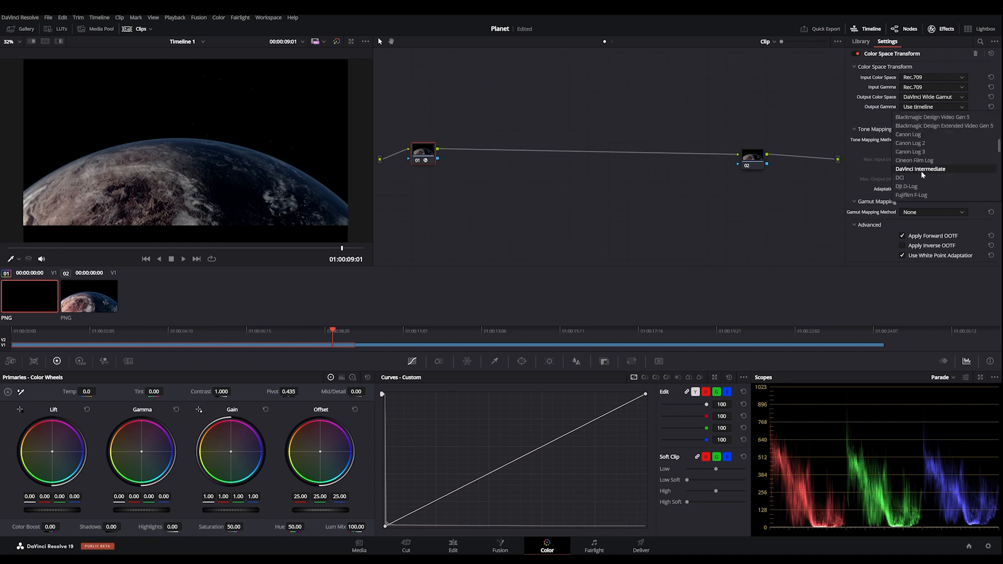
{"action": "left_click", "coordinate": [922, 170]}
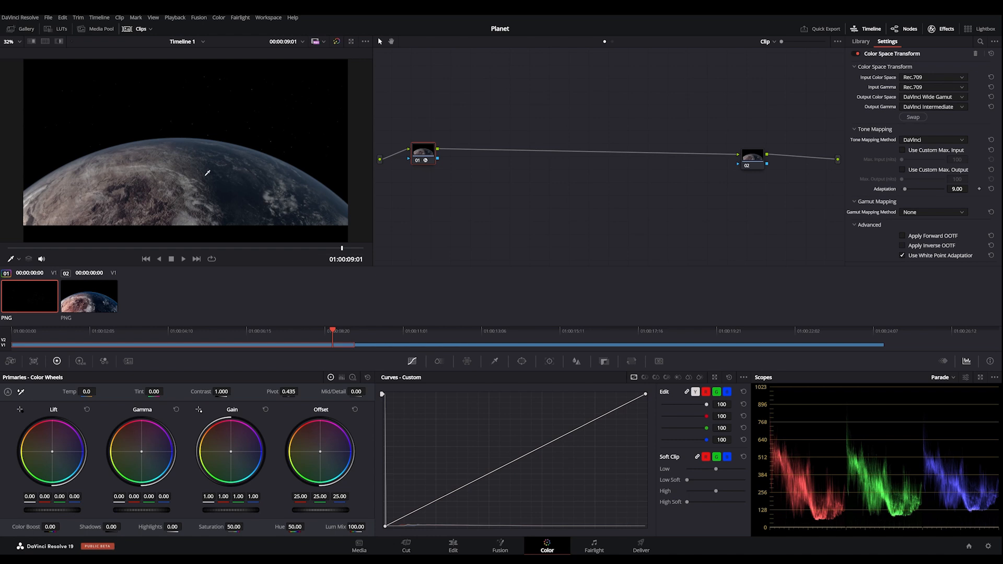
Step: Apply a Color Space Transform to node 02 with DaVinci Wide Gamut as input color space and DaVinci Intermediate as input gamma
{"action": "left_click_drag", "start_coordinate": [755, 157], "coordinate": [780, 158]}
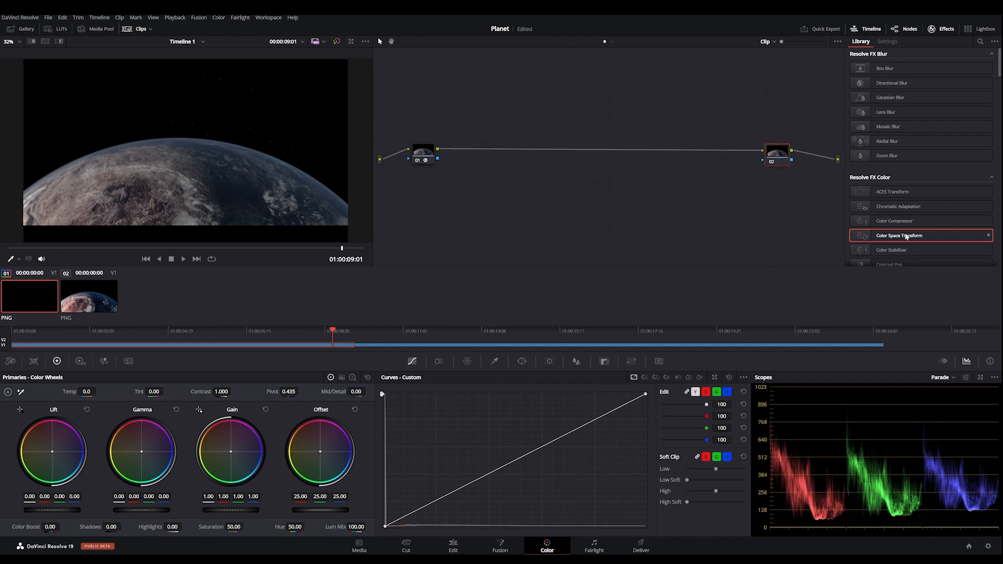
{"action": "left_click_drag", "start_coordinate": [905, 237], "coordinate": [780, 155]}
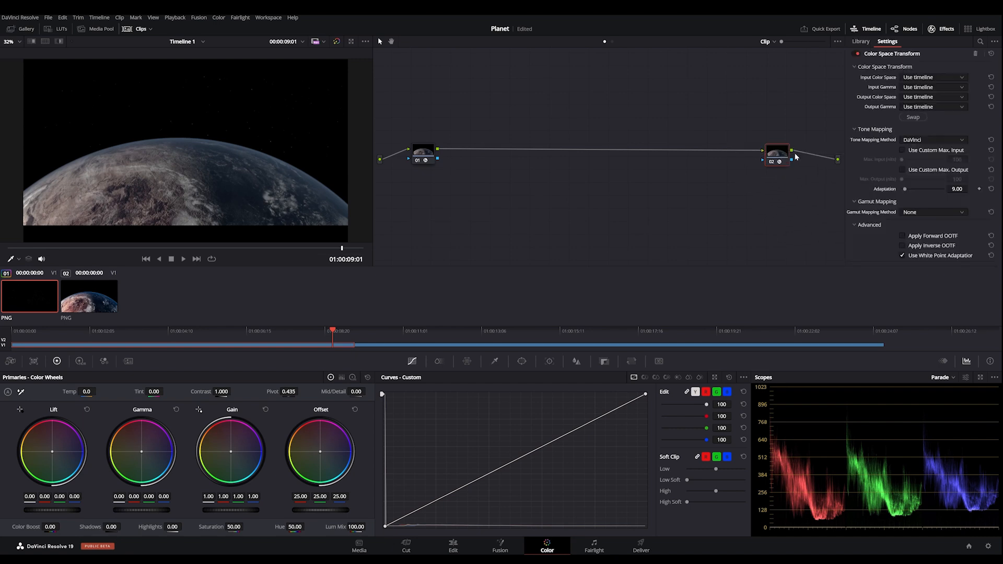
{"action": "left_click", "coordinate": [914, 78]}
{"action": "scroll", "coordinate": [932, 99], "scroll_direction": "down", "scroll_amount": 3}
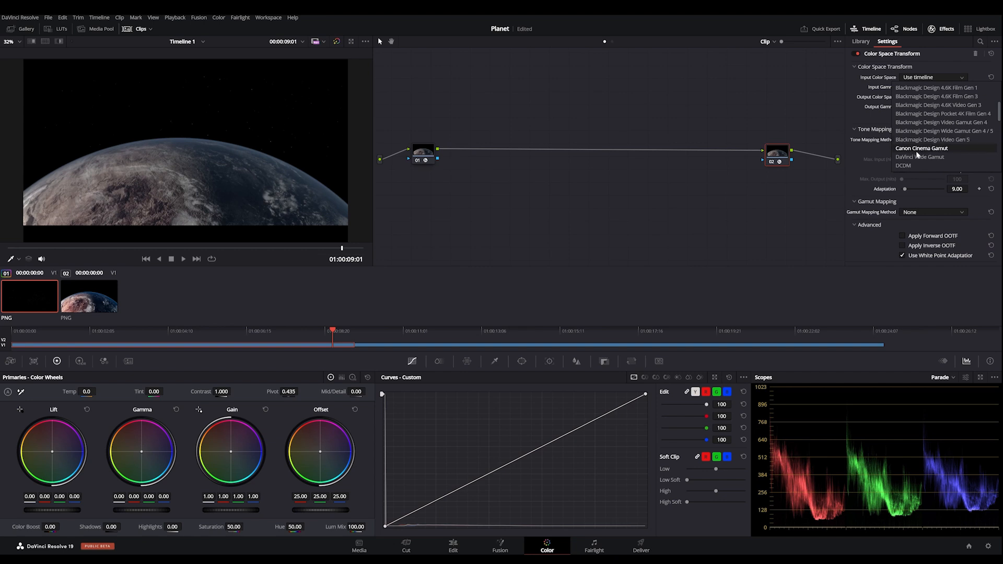
{"action": "left_click", "coordinate": [913, 158]}
{"action": "left_click", "coordinate": [915, 87]}
{"action": "scroll", "coordinate": [927, 161], "scroll_direction": "down", "scroll_amount": 3}
{"action": "left_click", "coordinate": [920, 175]}
Step: Set node 02's output color space to Rec.709 and its output gamma to Gamma 2.4
{"action": "left_click", "coordinate": [923, 97]}
{"action": "scroll", "coordinate": [918, 151], "scroll_direction": "down", "scroll_amount": 5}
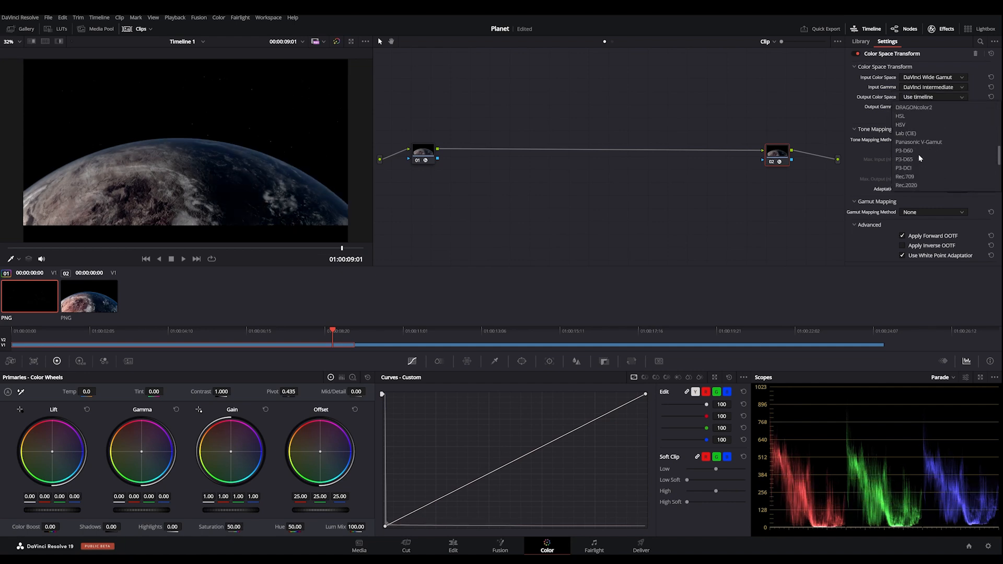
{"action": "left_click", "coordinate": [912, 177]}
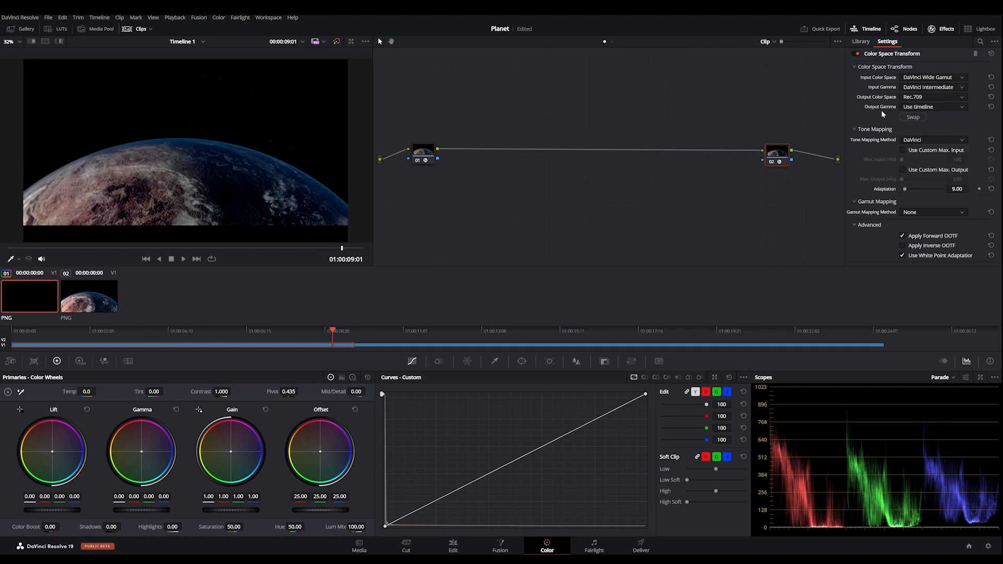
{"action": "left_click", "coordinate": [930, 107]}
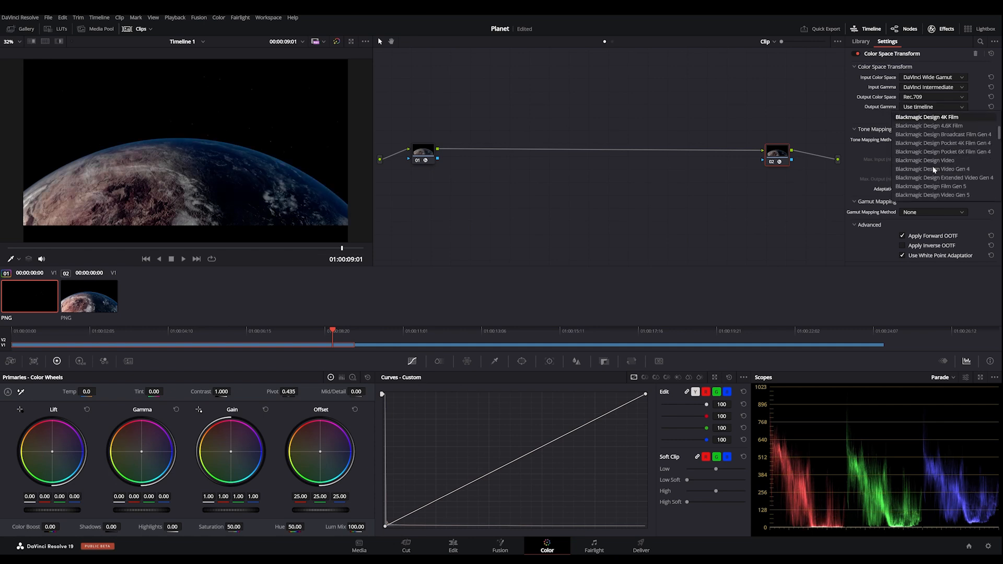
{"action": "scroll", "coordinate": [931, 165], "scroll_direction": "down", "scroll_amount": 3}
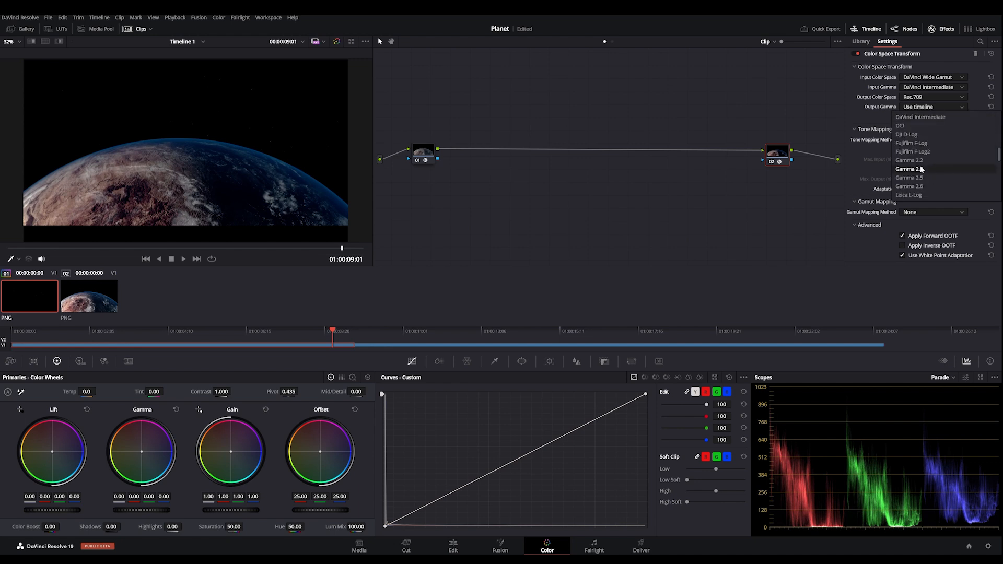
{"action": "left_click", "coordinate": [918, 171]}
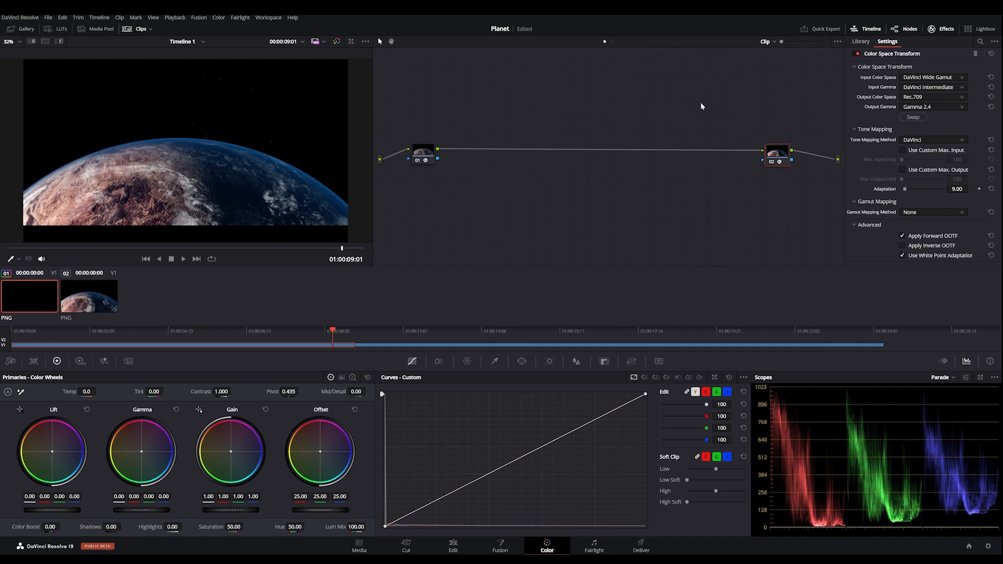
Step: Insert a new grading node between the two Color Space Transform nodes, close to node 01
{"action": "left_click_drag", "start_coordinate": [416, 157], "coordinate": [416, 149]}
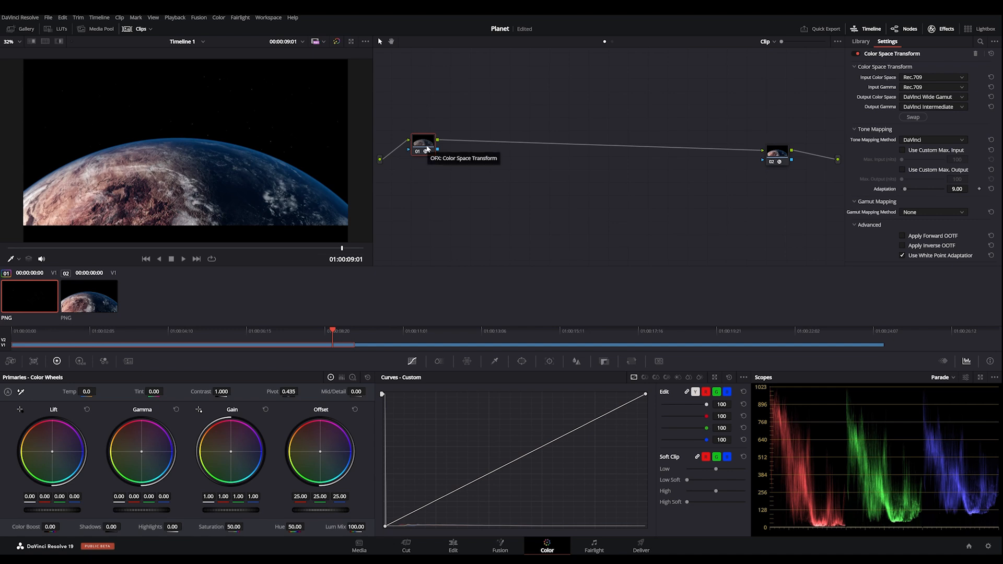
{"action": "left_click", "coordinate": [862, 41]}
{"action": "left_click_drag", "start_coordinate": [900, 236], "coordinate": [477, 147]}
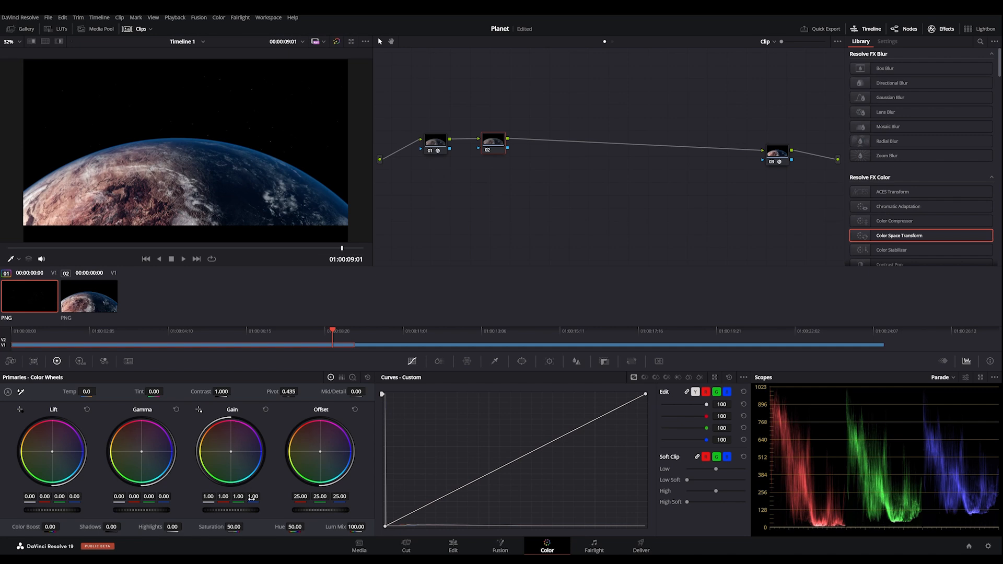
Step: Set the new node's Gain to red 1.04, green 1.01, blue 0.93 and its Offset to red 25.96, green 23.96, blue 23.96
{"action": "left_click_drag", "start_coordinate": [253, 497], "coordinate": [247, 497]}
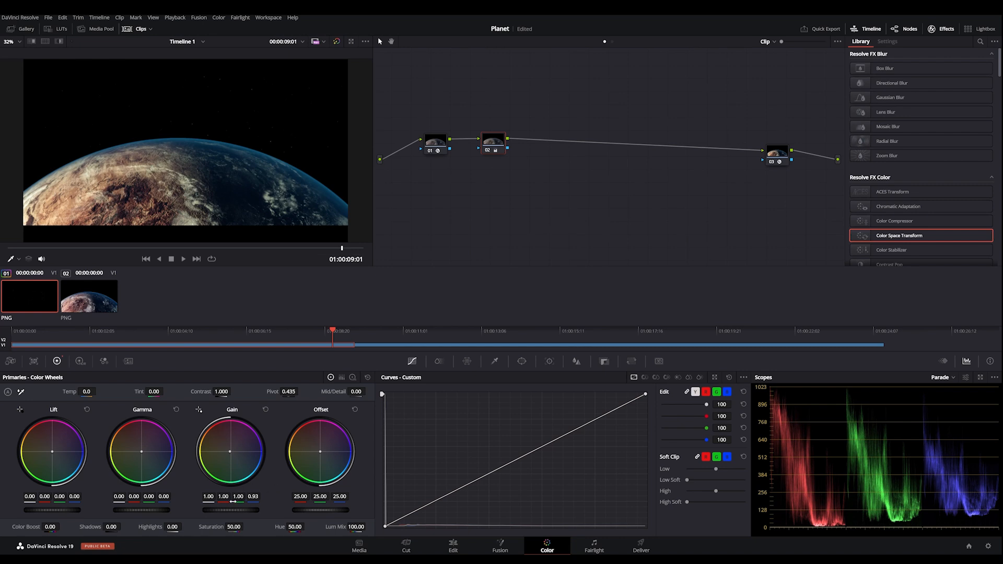
{"action": "left_click_drag", "start_coordinate": [238, 497], "coordinate": [225, 497]}
{"action": "left_click_drag", "start_coordinate": [300, 497], "coordinate": [303, 496]}
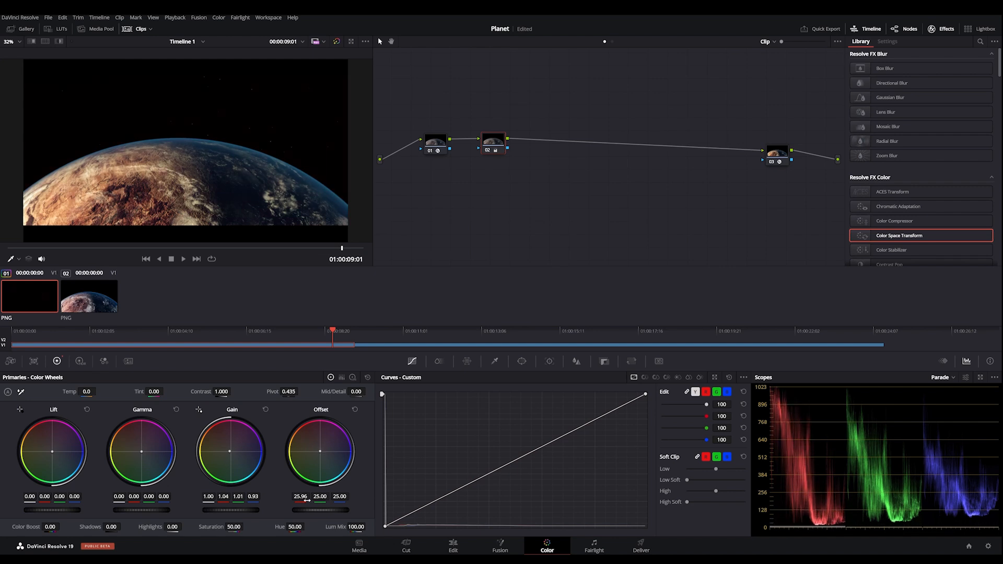
{"action": "left_click_drag", "start_coordinate": [339, 496], "coordinate": [319, 496]}
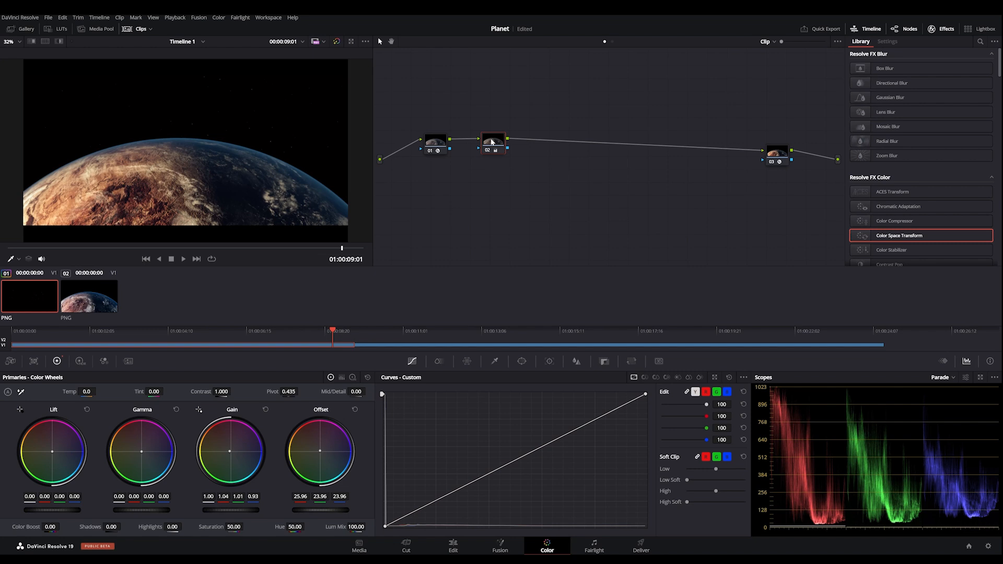
Step: Add a serial node after node 02 and set its Saturation to 47 and Temp to -330
{"action": "key", "text": "alt+s"}
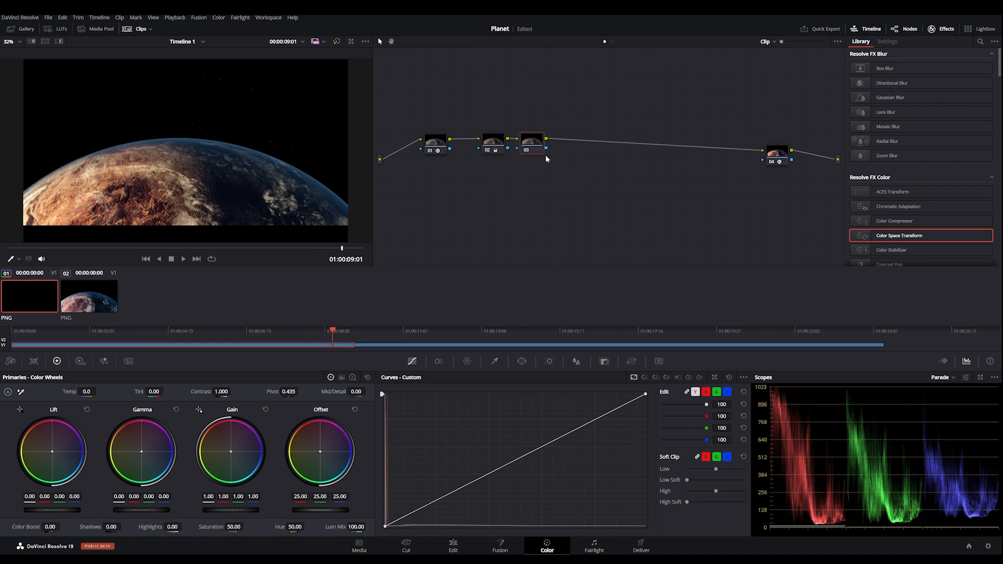
{"action": "left_click_drag", "start_coordinate": [531, 132], "coordinate": [558, 138]}
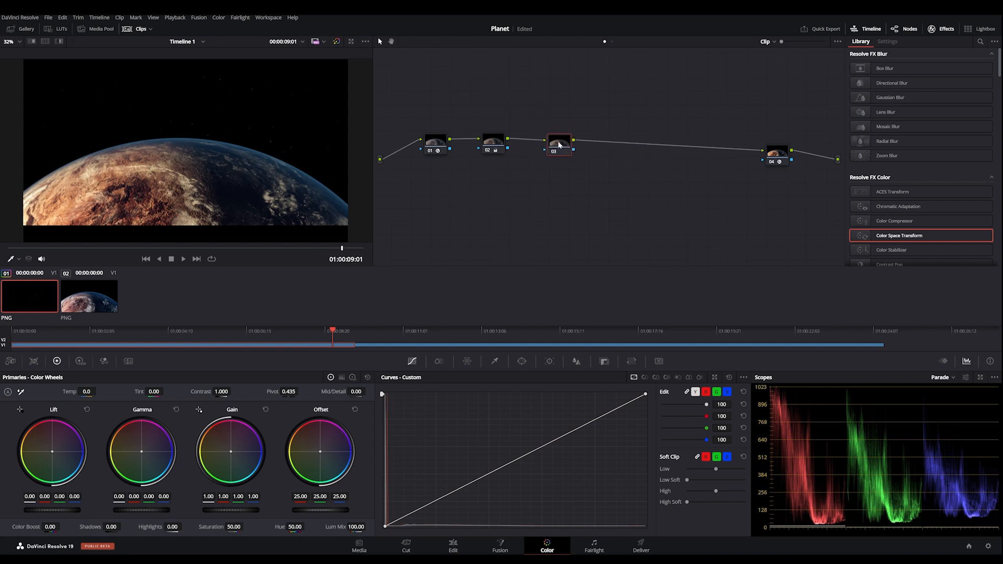
{"action": "left_click_drag", "start_coordinate": [241, 528], "coordinate": [231, 527]}
{"action": "left_click_drag", "start_coordinate": [89, 391], "coordinate": [81, 392]}
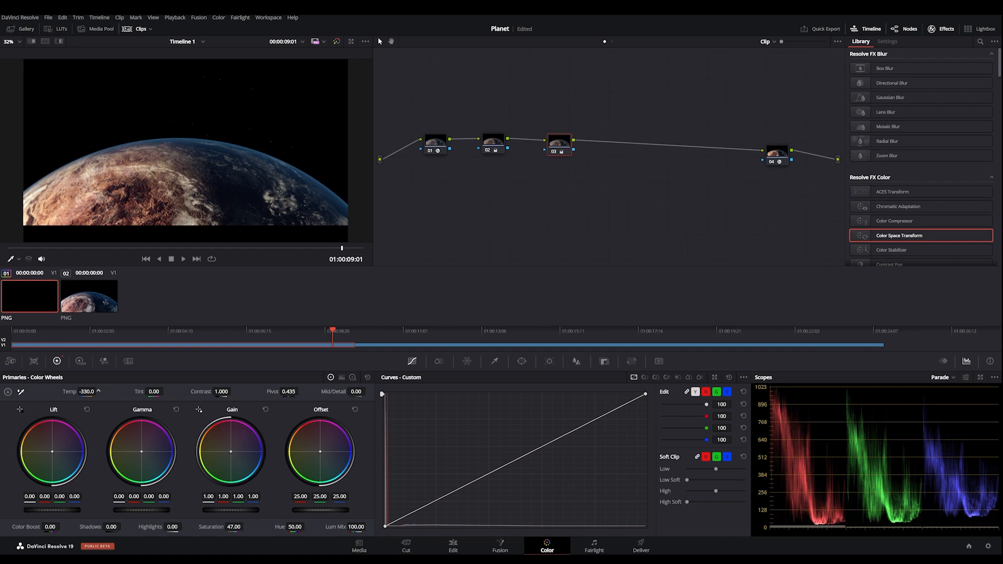
Step: Move grading nodes 02 and 03 closer to node 01 in the node graph and scrub through the timeline to review the grade
{"action": "left_click_drag", "start_coordinate": [557, 149], "coordinate": [540, 148]}
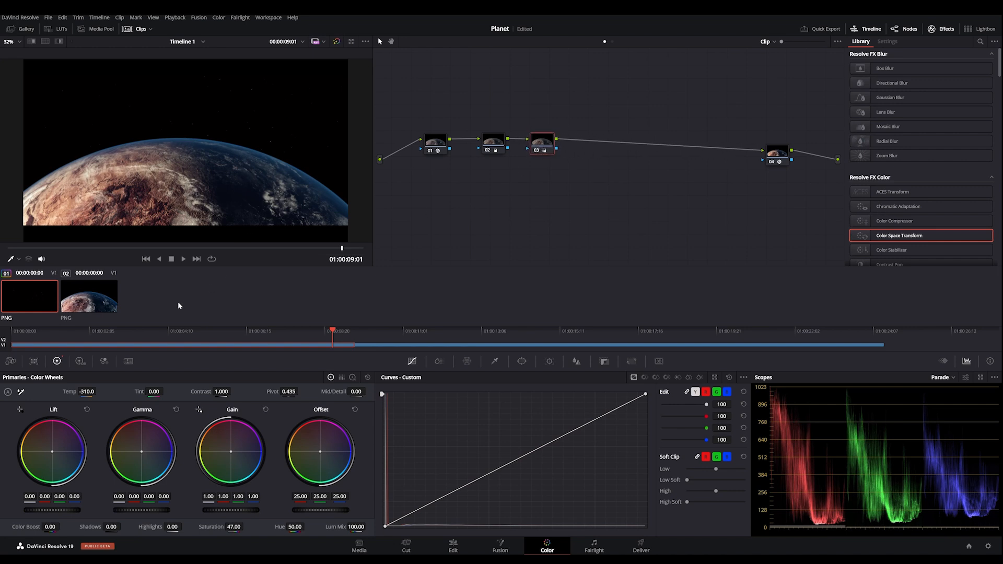
{"action": "mouse_move", "coordinate": [346, 331]}
{"action": "left_mouse_down"}
{"action": "mouse_move", "coordinate": [274, 329]}
{"action": "mouse_move", "coordinate": [396, 328]}
{"action": "mouse_move", "coordinate": [397, 337]}
{"action": "mouse_move", "coordinate": [434, 344]}
{"action": "mouse_move", "coordinate": [296, 343]}
{"action": "mouse_move", "coordinate": [394, 350]}
{"action": "mouse_move", "coordinate": [318, 350]}
{"action": "left_mouse_up"}
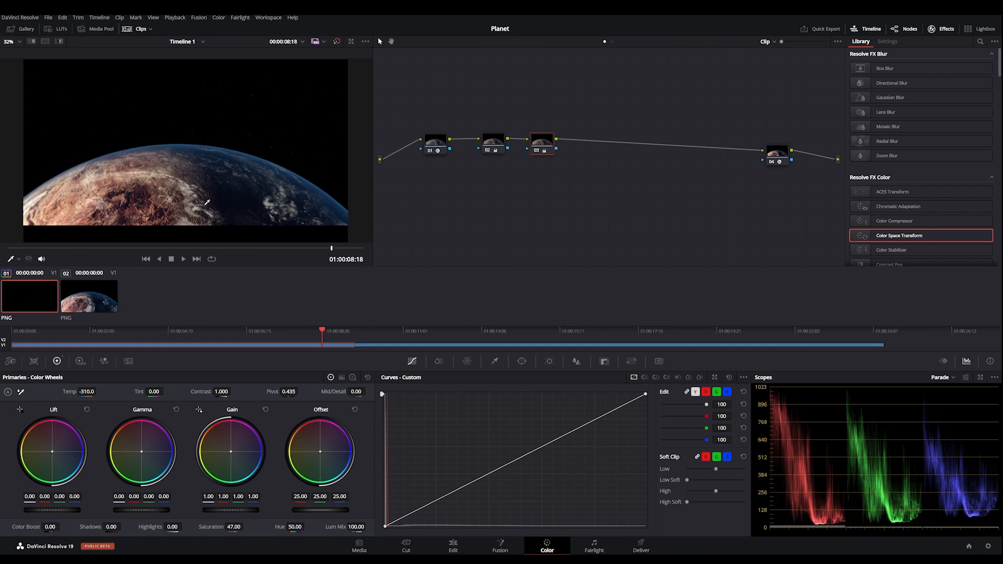
{"action": "left_click_drag", "start_coordinate": [319, 331], "coordinate": [344, 346]}
{"action": "left_click", "coordinate": [476, 142]}
{"action": "left_click_drag", "start_coordinate": [477, 142], "coordinate": [466, 141]}
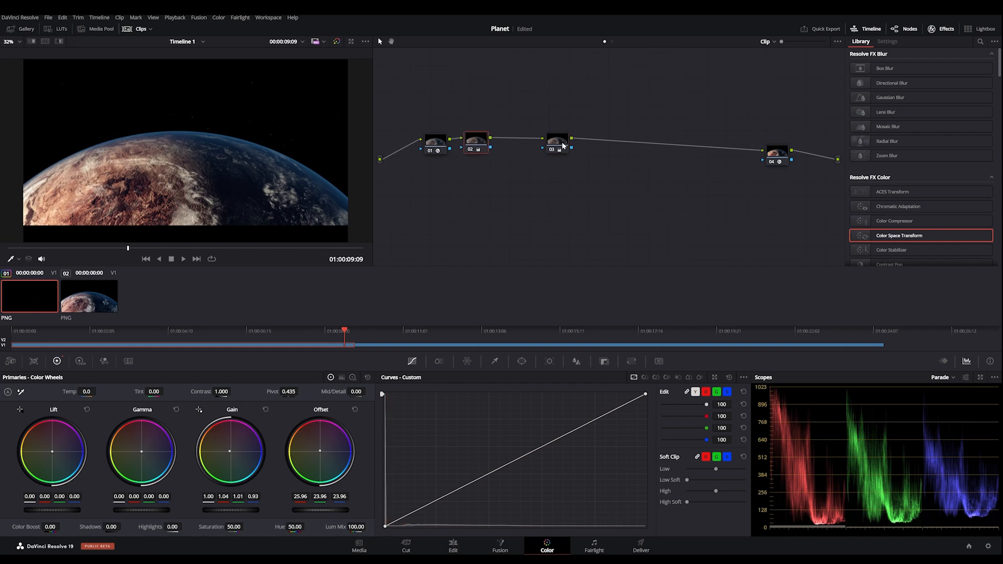
{"action": "left_click_drag", "start_coordinate": [558, 141], "coordinate": [531, 141]}
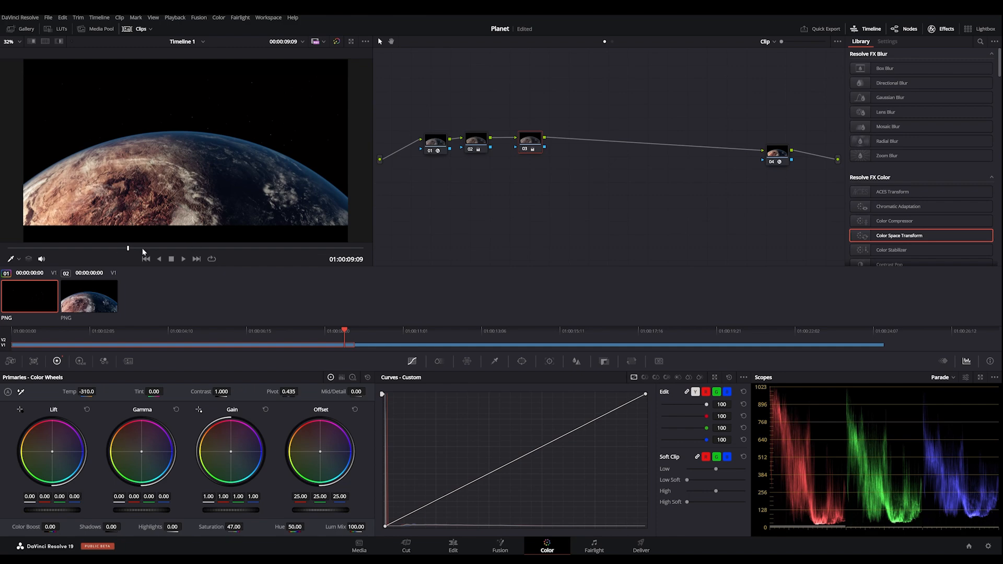
{"action": "left_click_drag", "start_coordinate": [124, 247], "coordinate": [335, 253]}
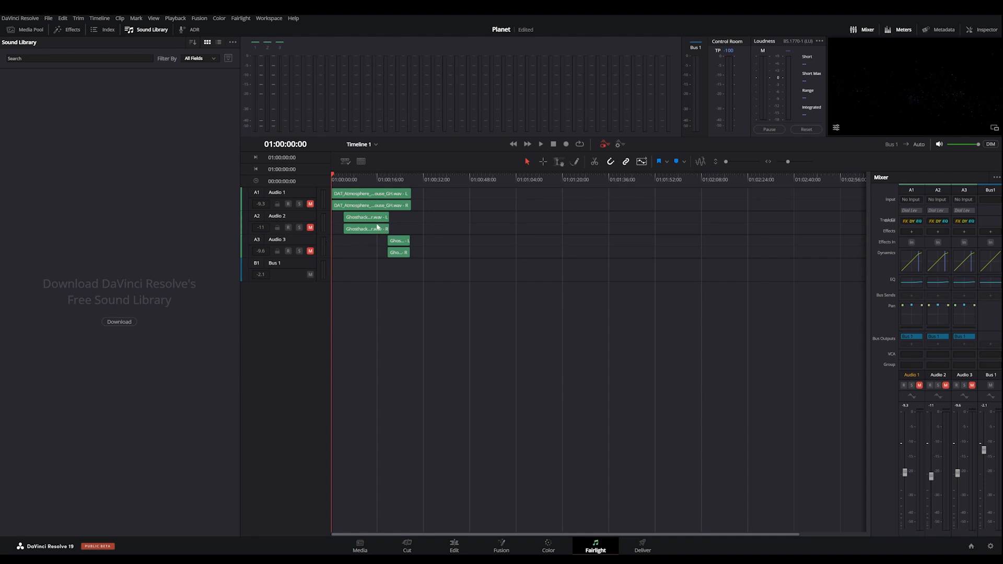
Step: In the Deliver page's video export settings, set resolution to 3840 x 2160 Ultra HD and frame rate to 30, and expand the advanced settings
{"action": "left_click", "coordinate": [641, 549]}
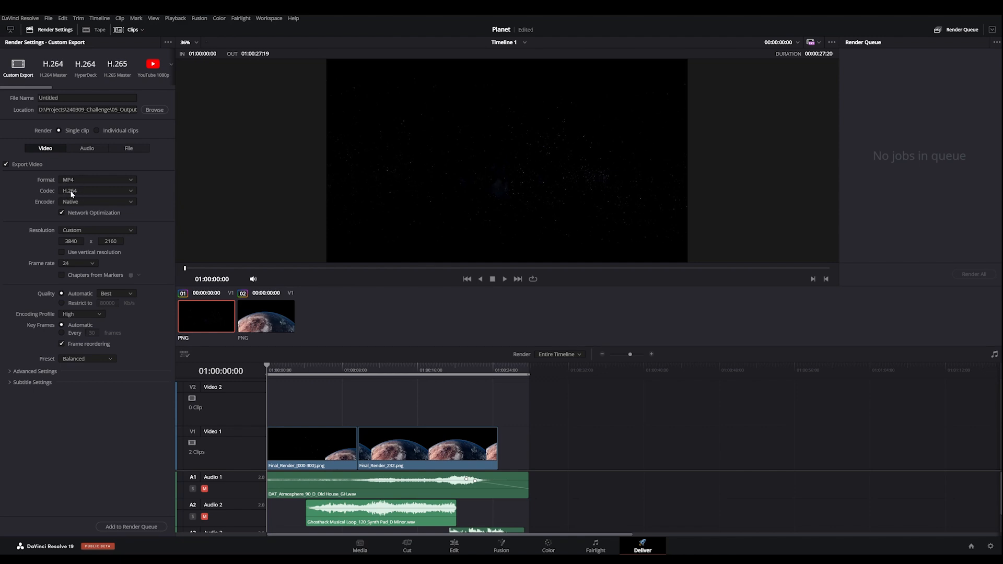
{"action": "left_click", "coordinate": [77, 263]}
{"action": "left_click", "coordinate": [76, 287]}
{"action": "left_click", "coordinate": [77, 313]}
{"action": "left_click", "coordinate": [71, 350]}
{"action": "left_click", "coordinate": [18, 372]}
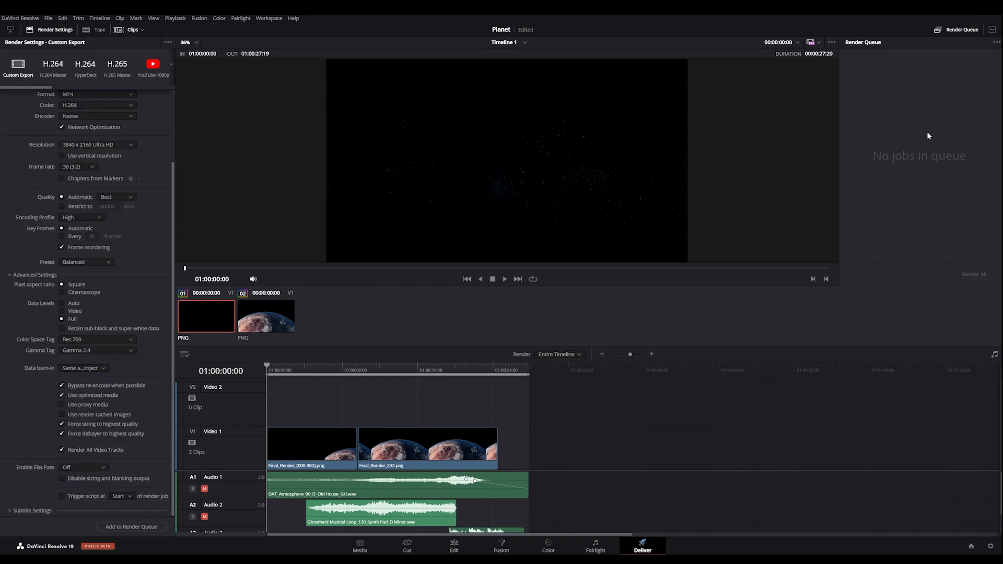